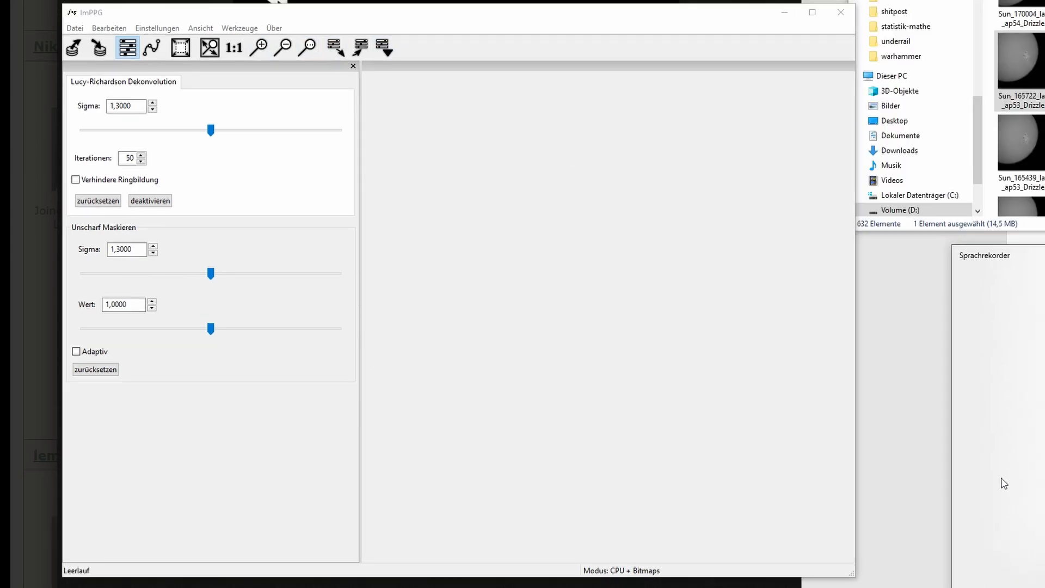
Open the tool for aligning an image sequence (Bildersequenz ausrichten).
left_click(239, 28)
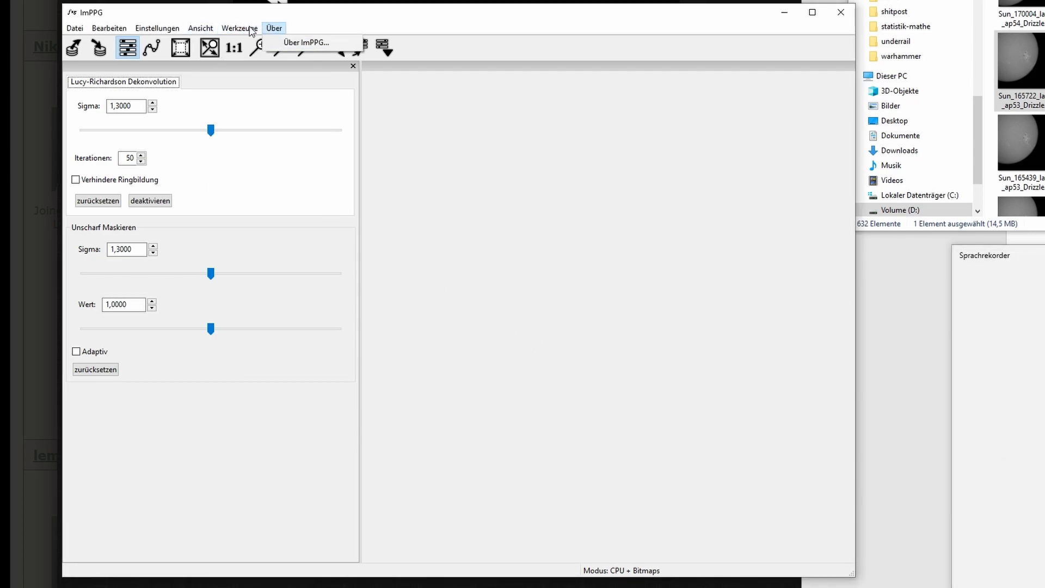
left_click(225, 33)
left_click(225, 32)
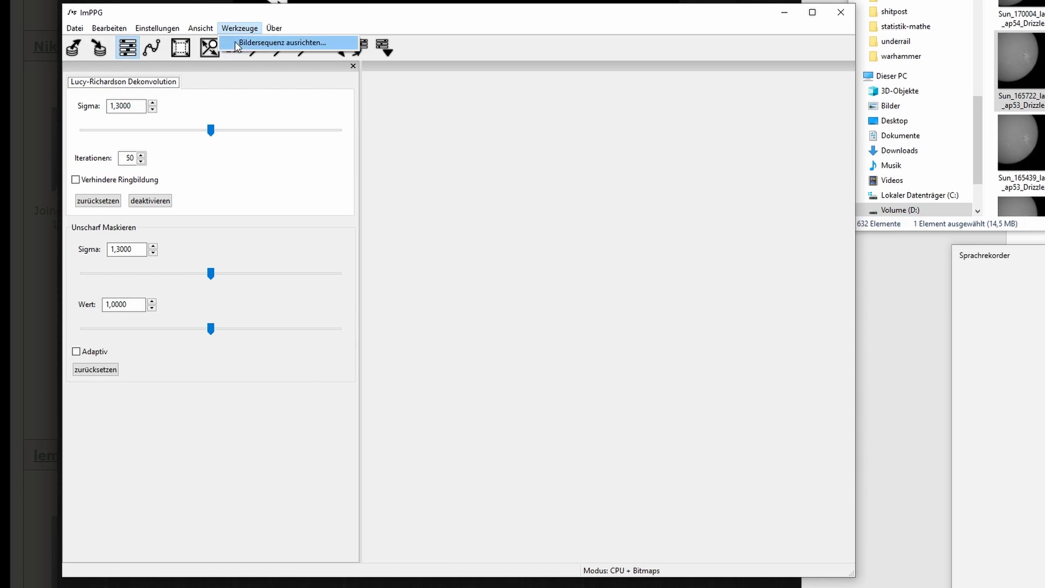
left_click(239, 28)
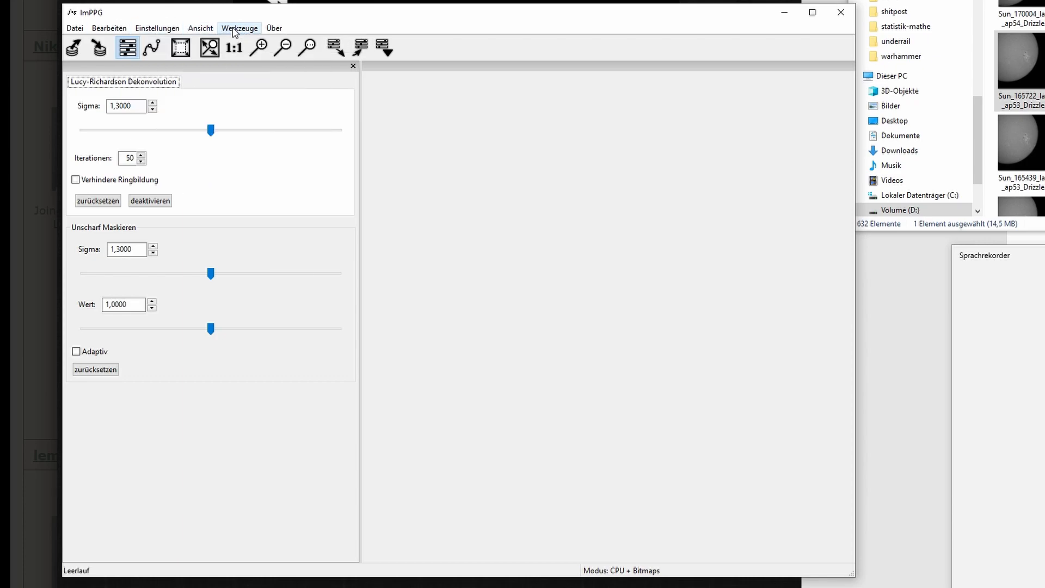
left_click(240, 28)
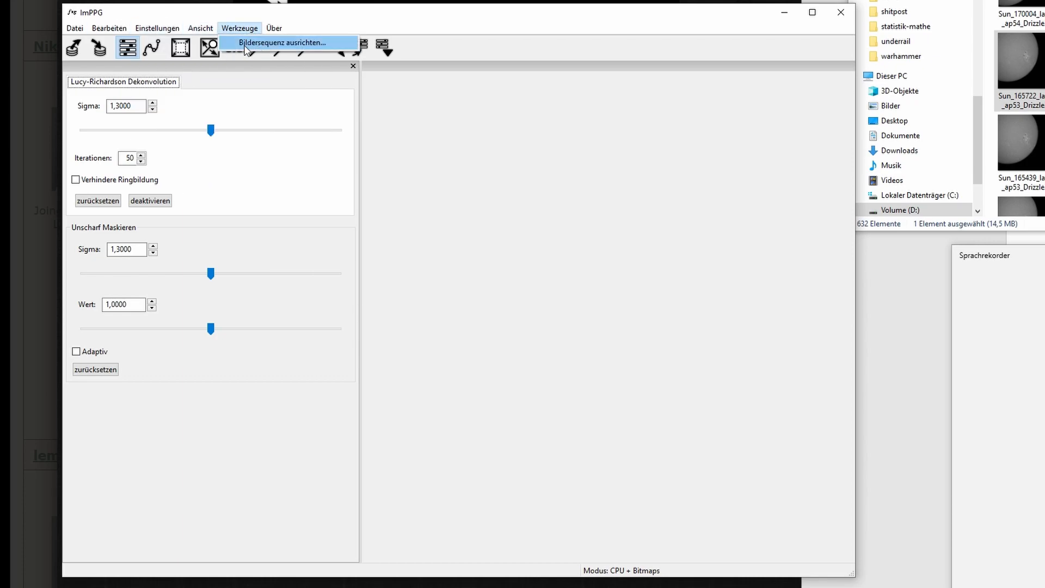
left_click(245, 44)
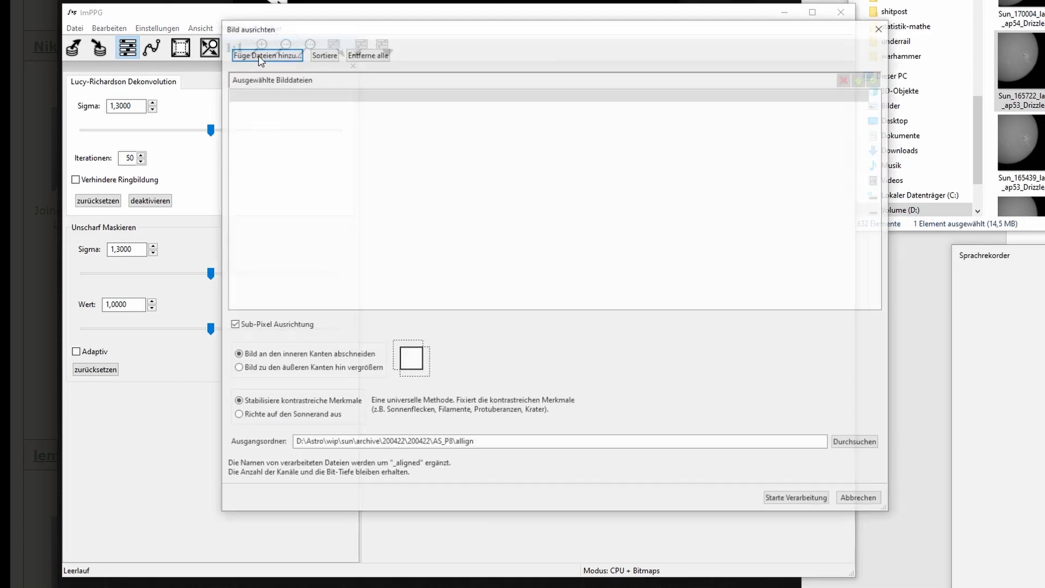
Add all the stacked sun TIFs from the AS_P8 results, Sun_170004 through Sun_133025, to the alignment file list.
left_click(265, 55)
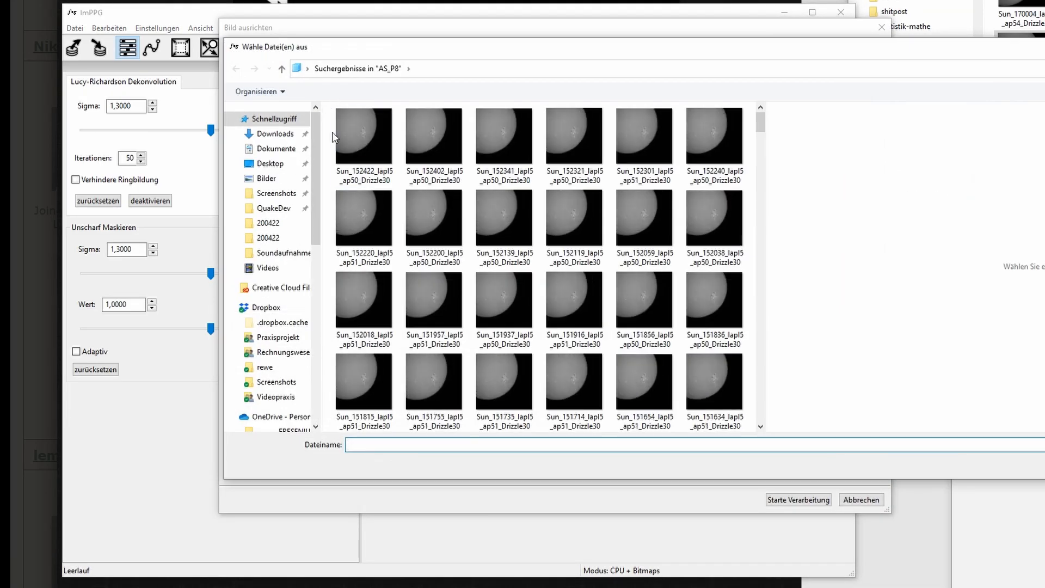
left_click(348, 134)
left_click_drag(760, 118, 757, 420)
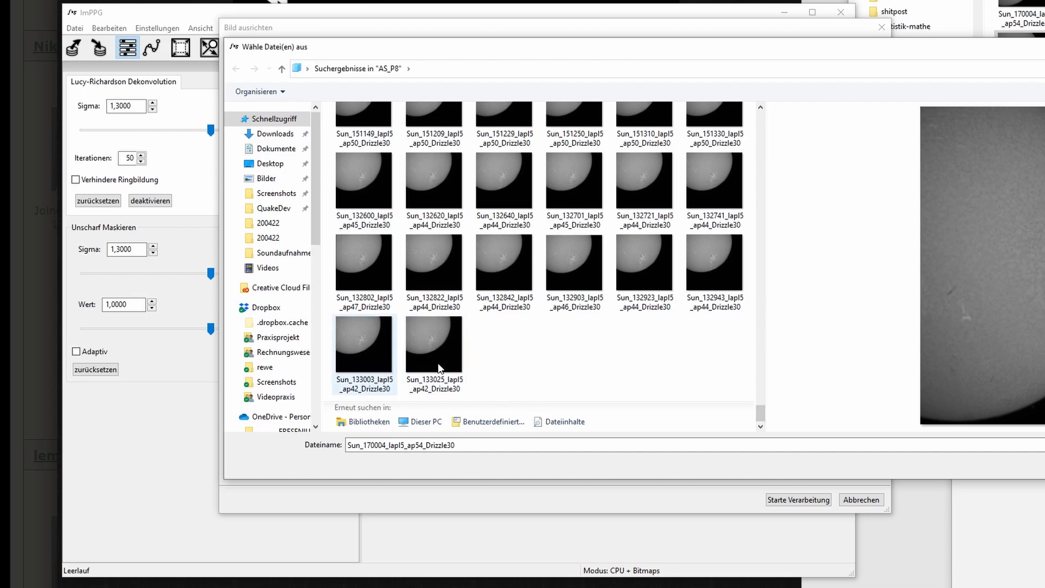
left_click_drag(760, 409, 742, 426)
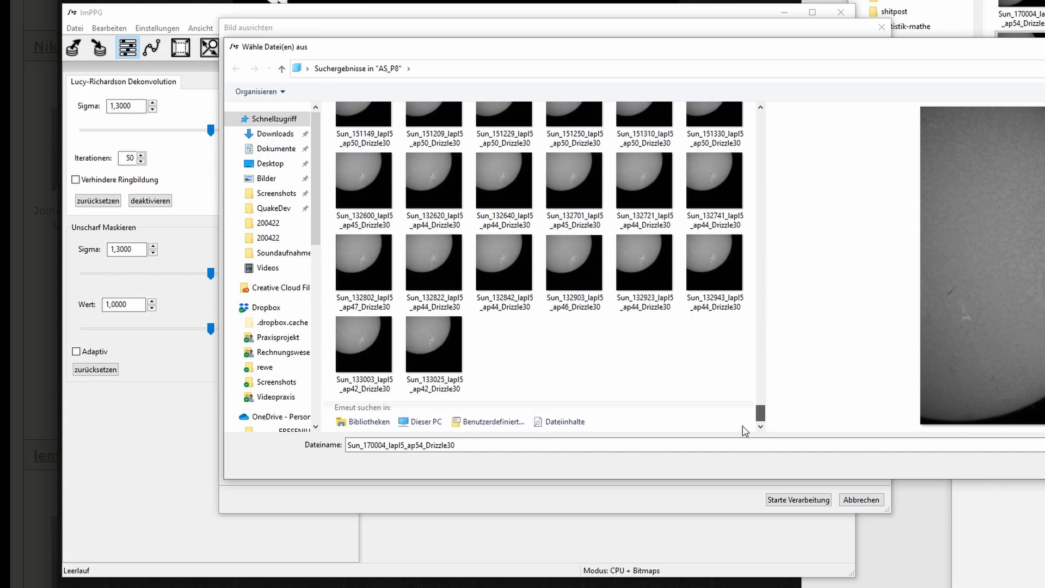
left_click(423, 350, "shift")
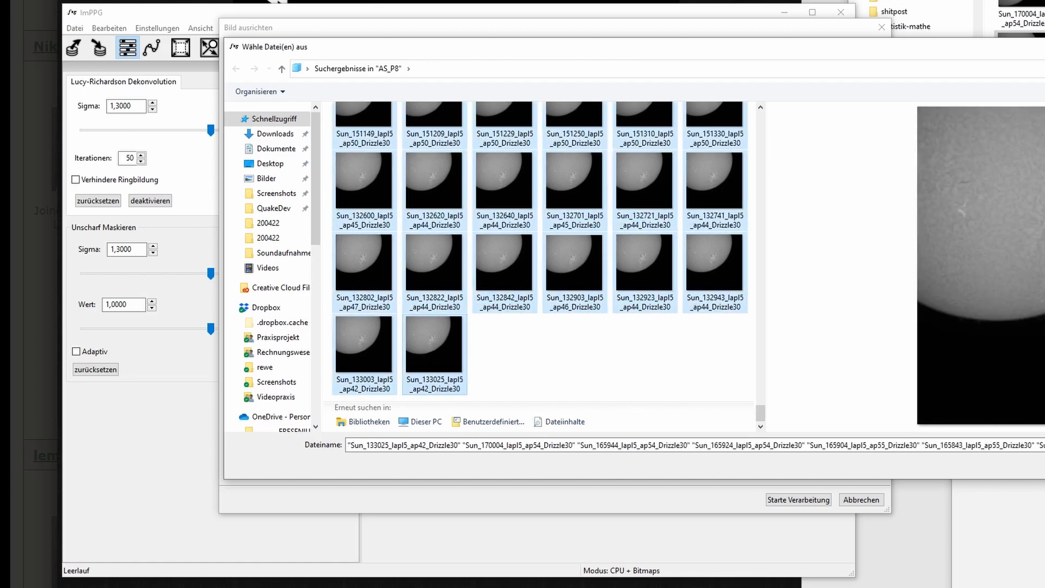
key("Return")
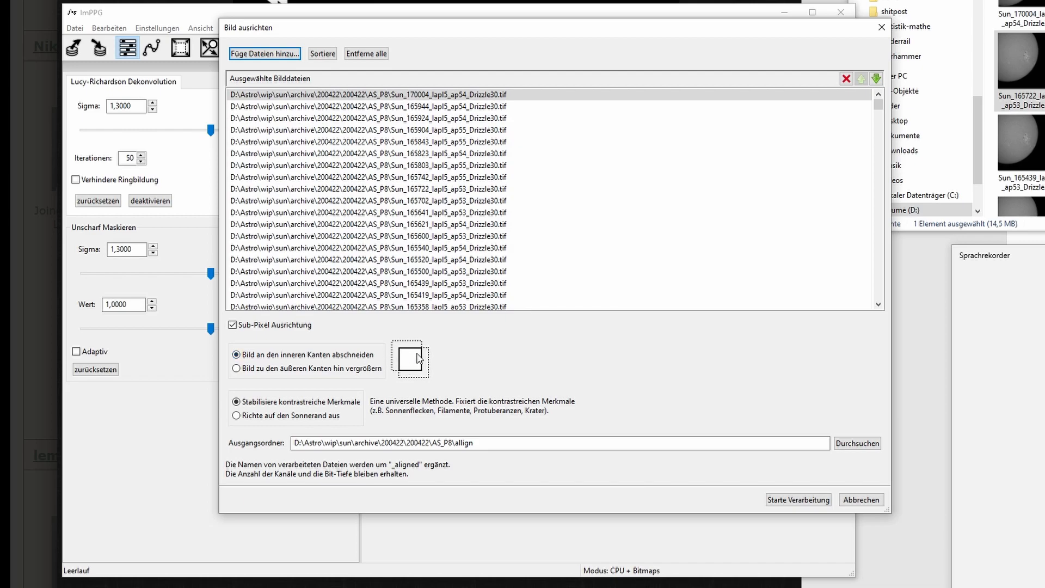
Start the alignment with images enlarged to the outer edges, aligned on the solar limb, and output to the allign folder.
left_click(364, 369)
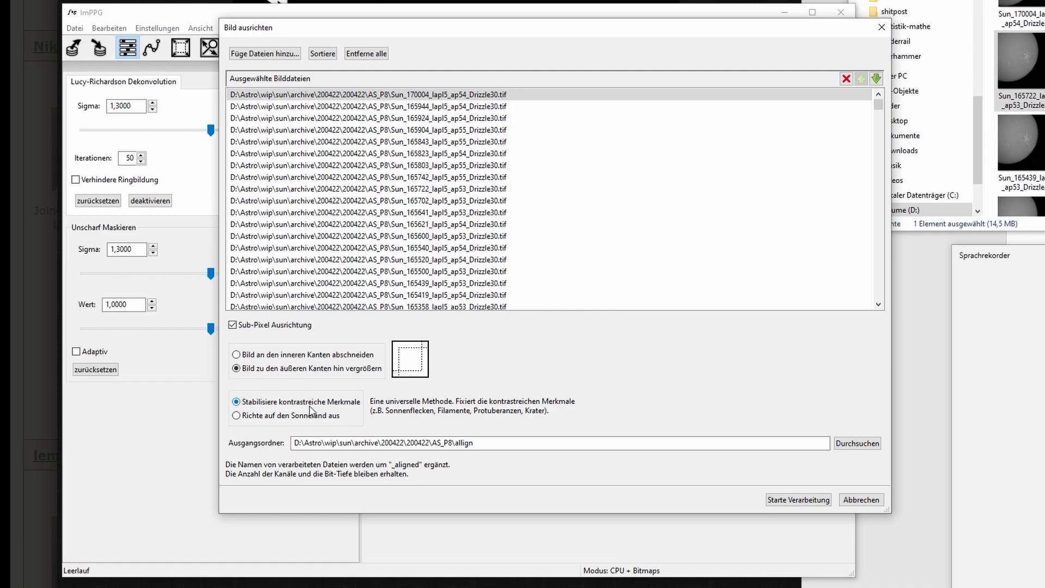
left_click(275, 416)
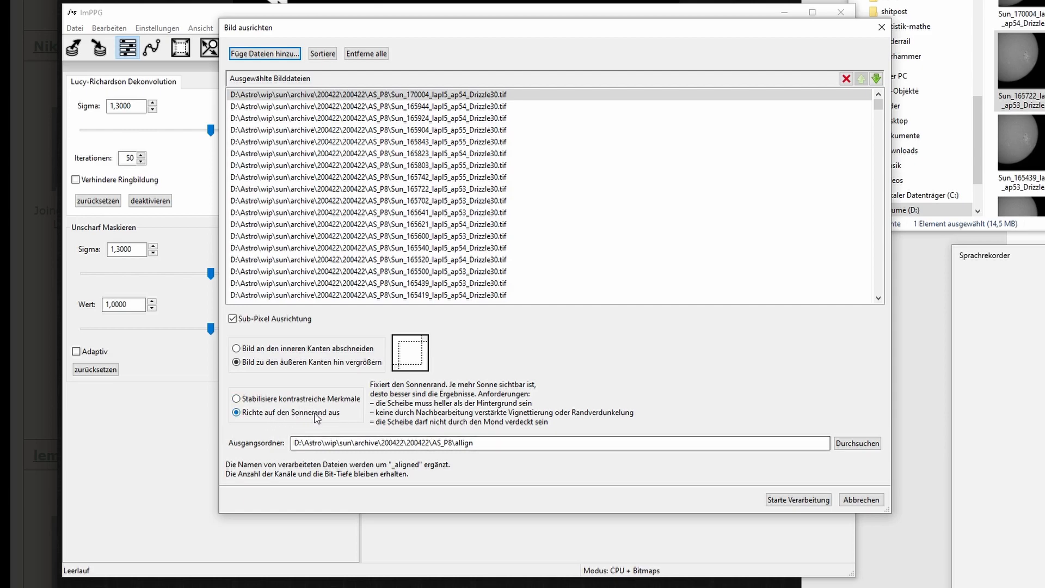
left_click(849, 444)
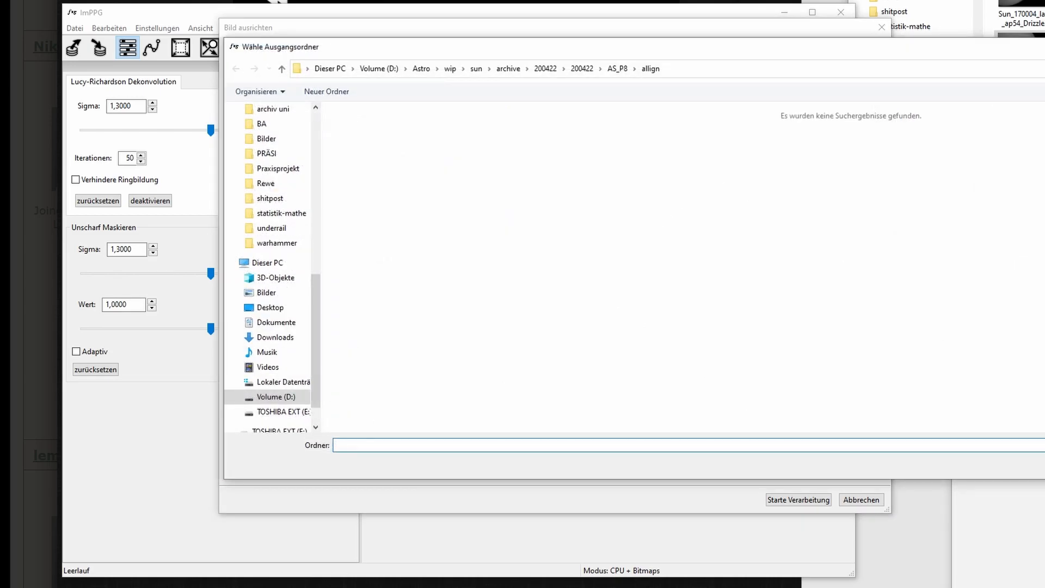
left_click(1043, 465)
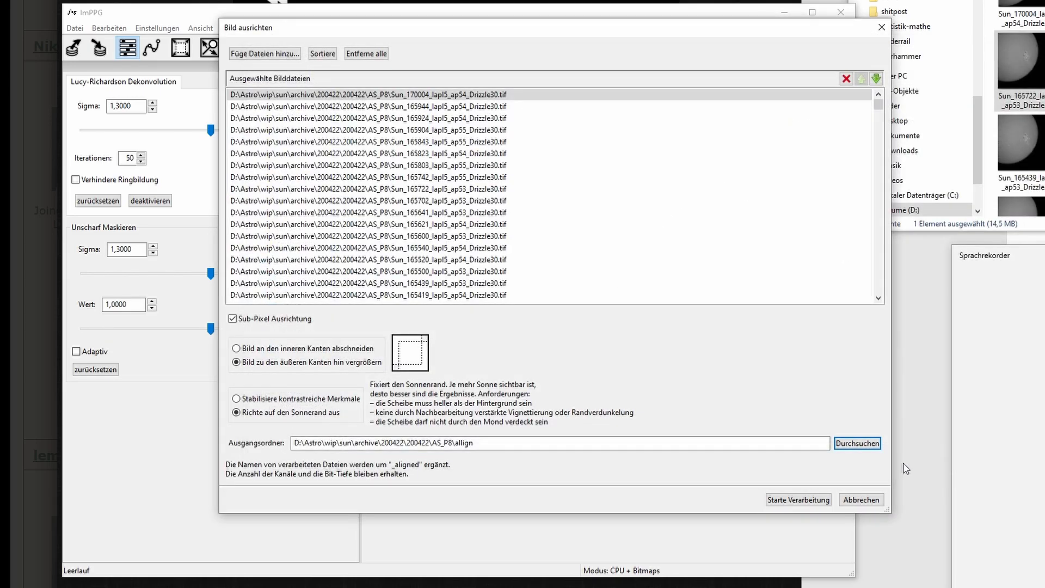
left_click(798, 499)
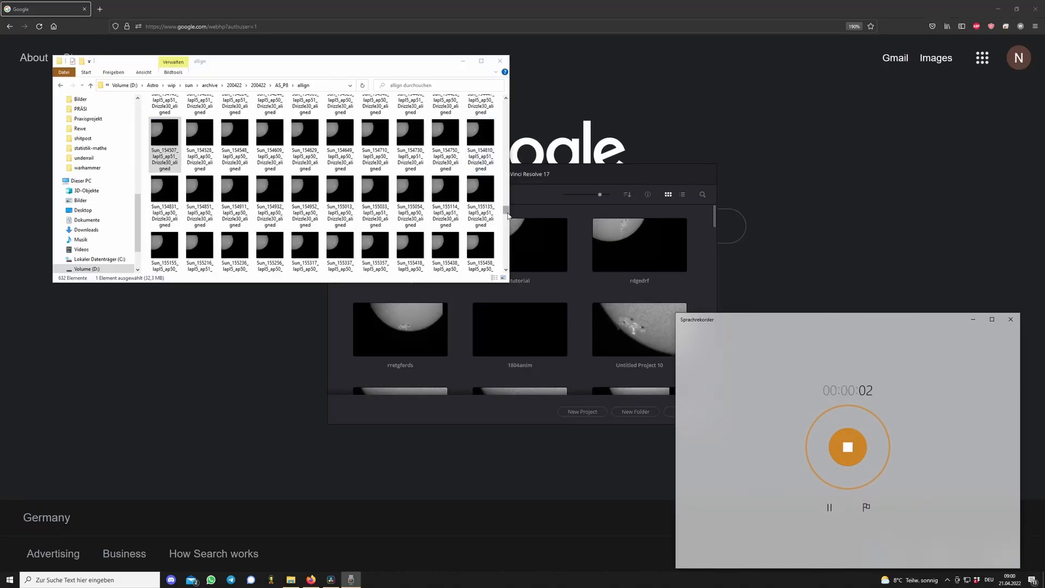
View the first aligned image, Sun_132600, from the allign folder in the photo viewer, and close it.
left_click_drag(507, 211, 507, 103)
double_click(164, 114)
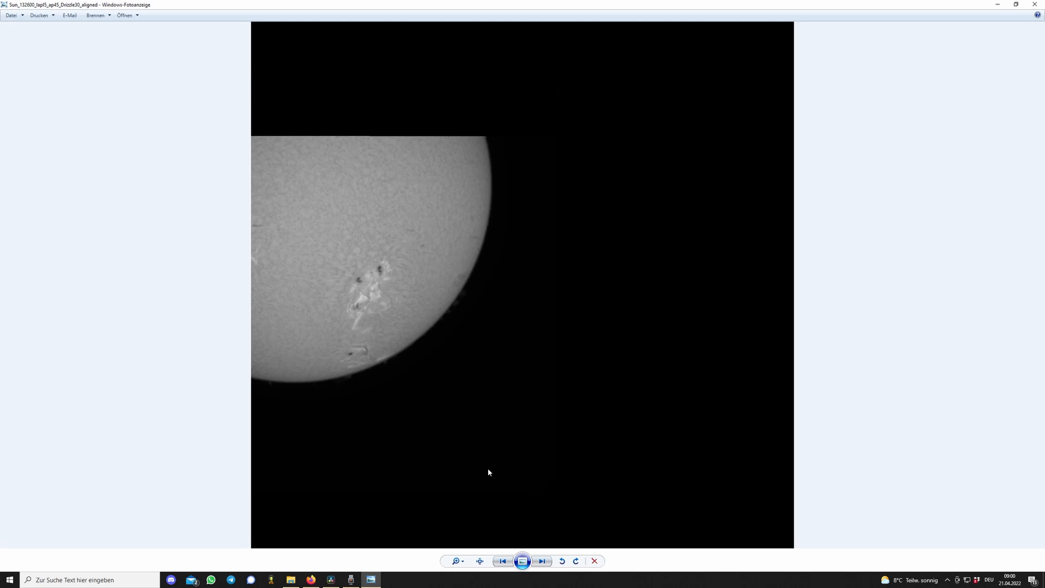
left_click(1037, 4)
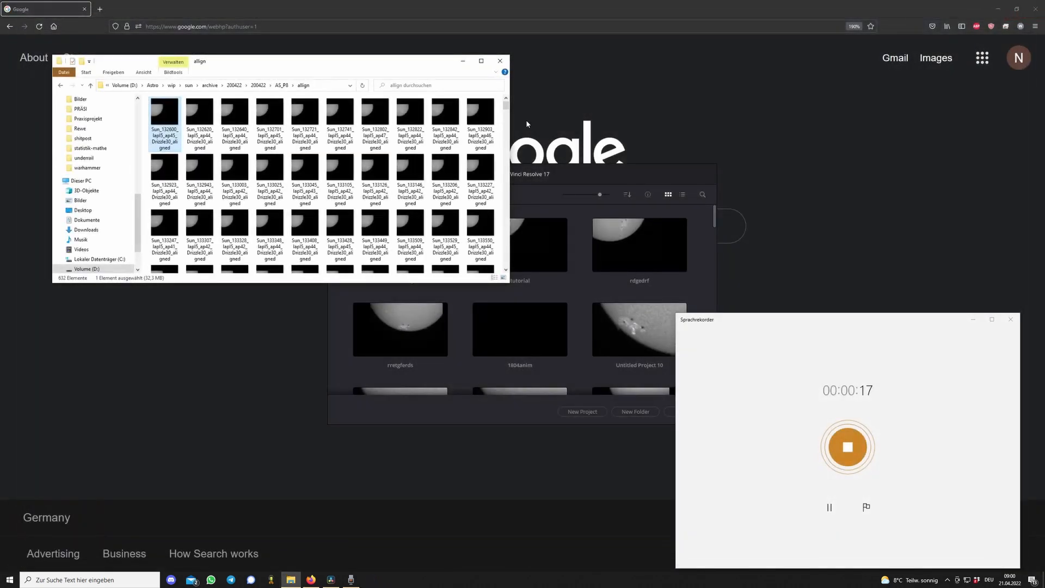
Switch to DaVinci Resolve's project manager and create a new project named "animation".
left_click(558, 178)
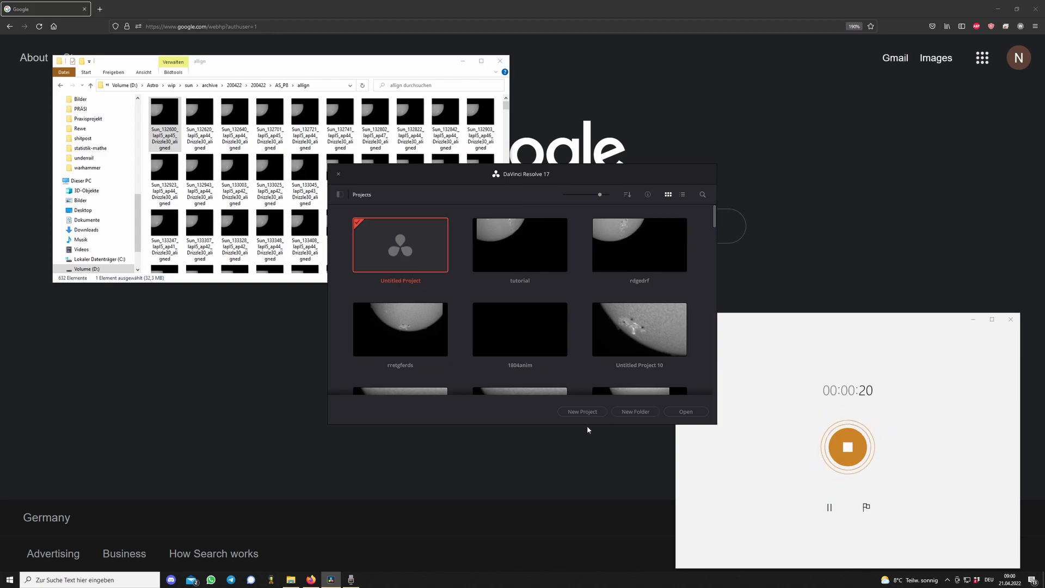
left_click(577, 412)
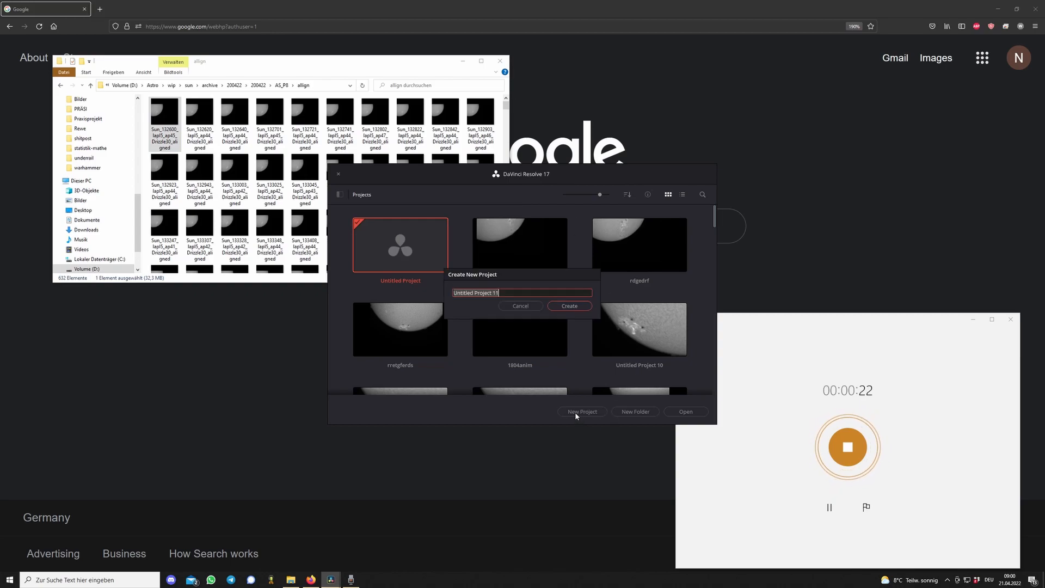
type("animation")
key("Return")
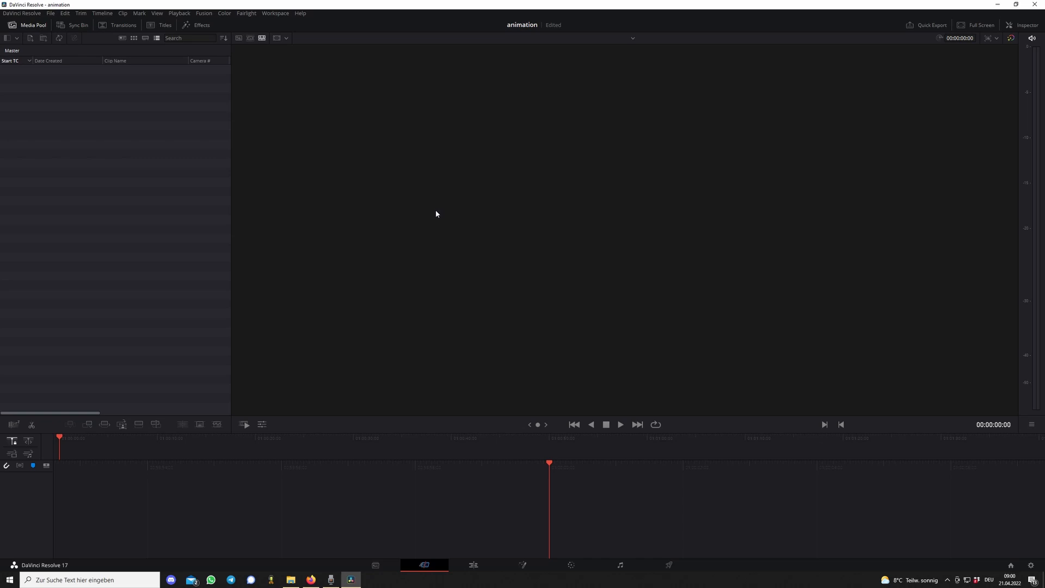
Set the timeline frame rate to 60 frames per second in the project's master settings.
left_click(55, 14)
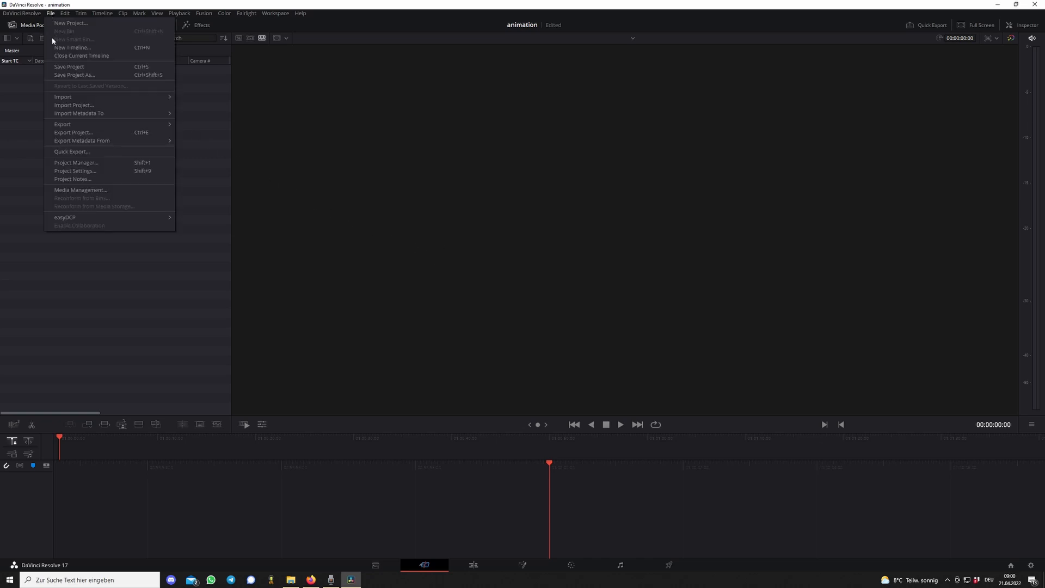
left_click(77, 171)
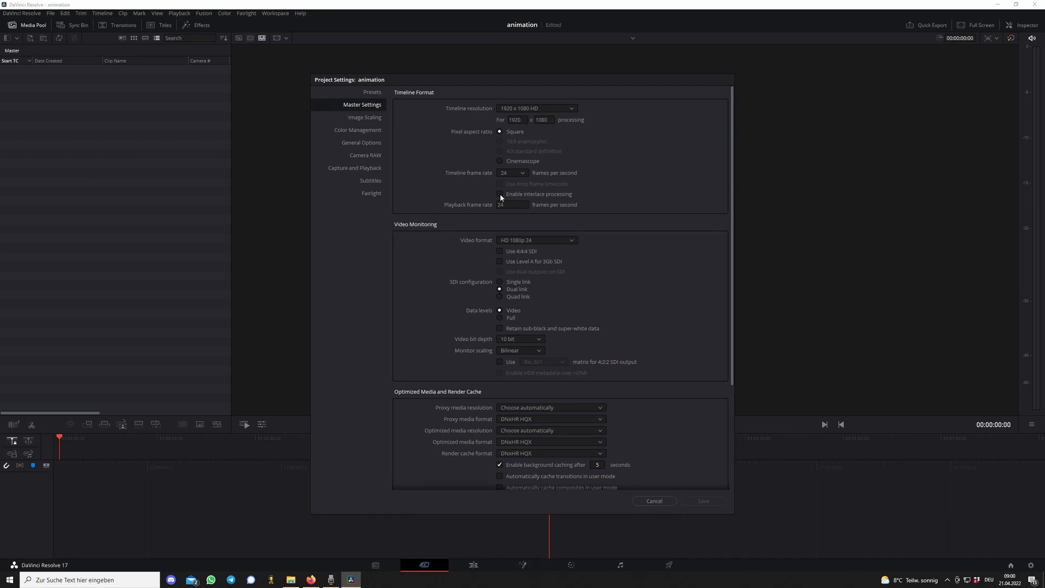
left_click(506, 172)
left_click(457, 171)
left_click(511, 174)
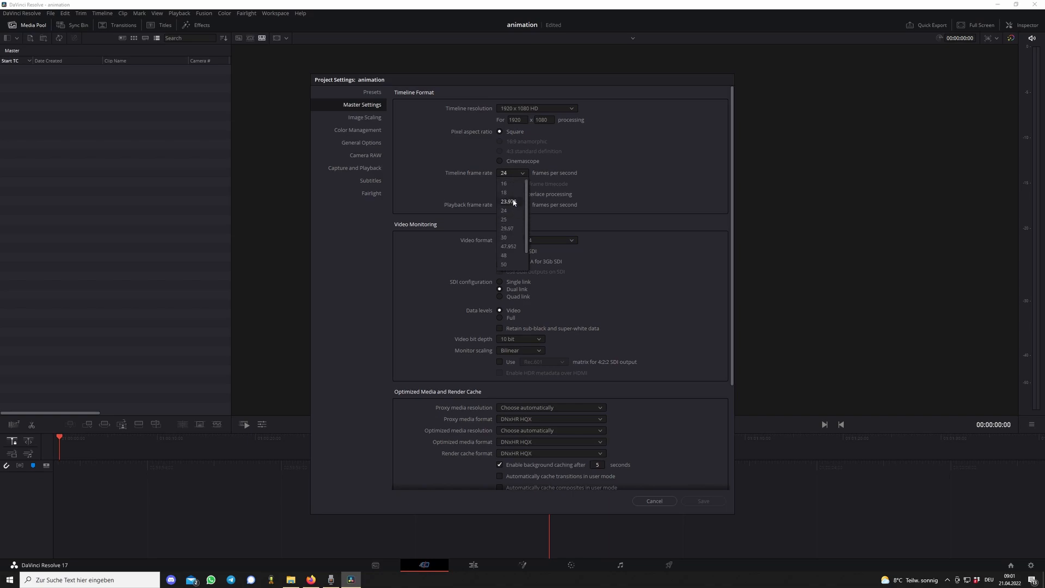
scroll(515, 229, "down", 1)
left_click(508, 263)
Set the timeline resolution to Custom with a new processing width and height, and save the project settings.
left_click(520, 108)
left_click(513, 119)
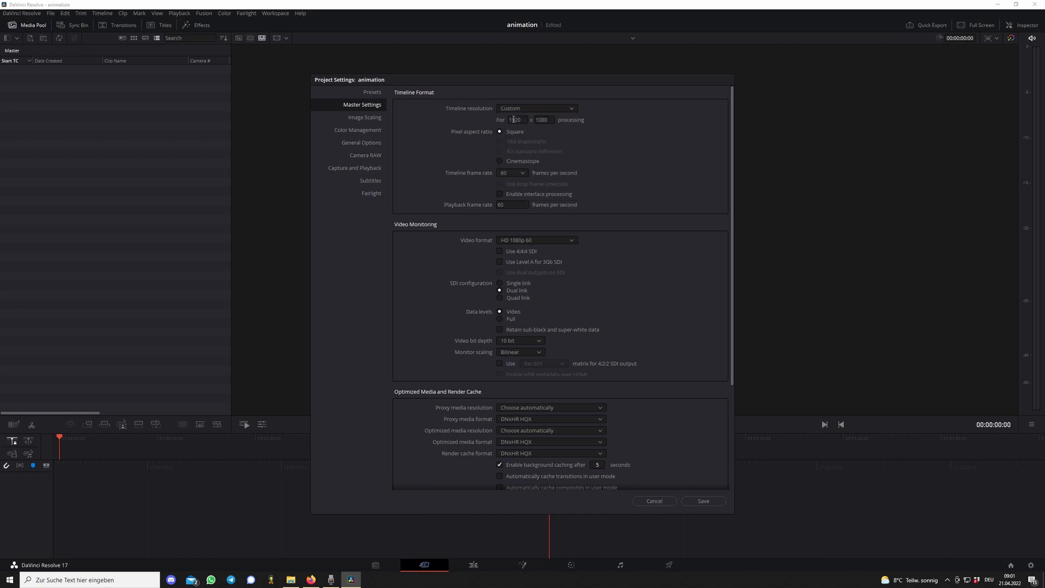
double_click(524, 120)
type("10")
double_click(544, 120)
type("1")
left_click(708, 504)
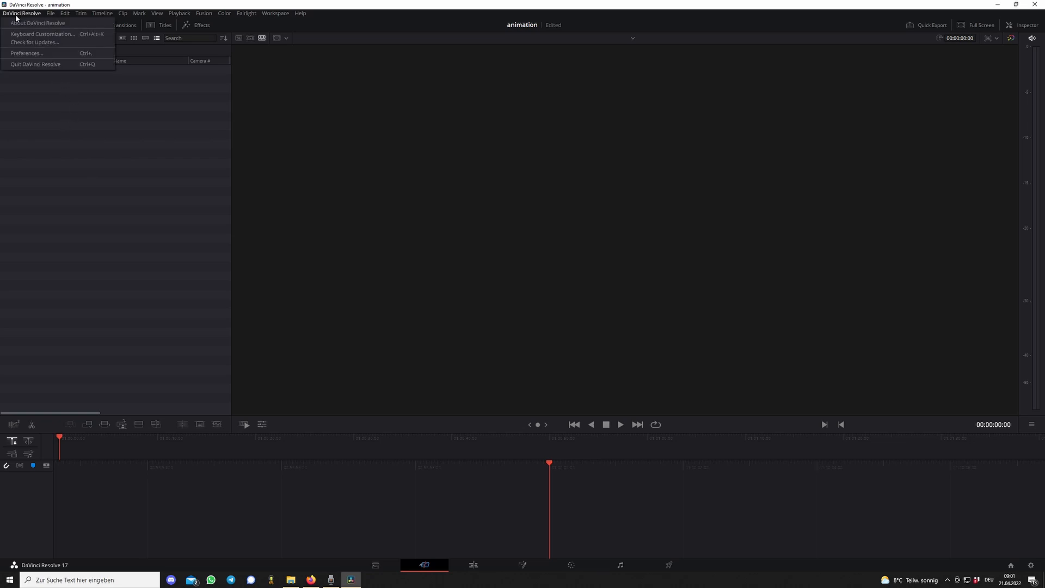
Open the user preferences for editing at the general settings containing the standard still duration.
left_click(17, 53)
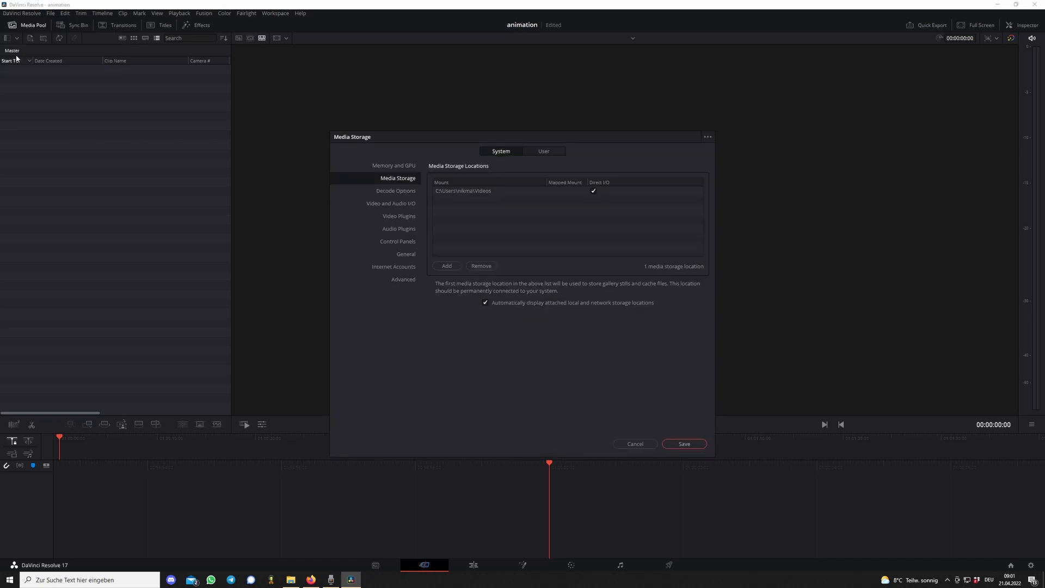
left_click(541, 152)
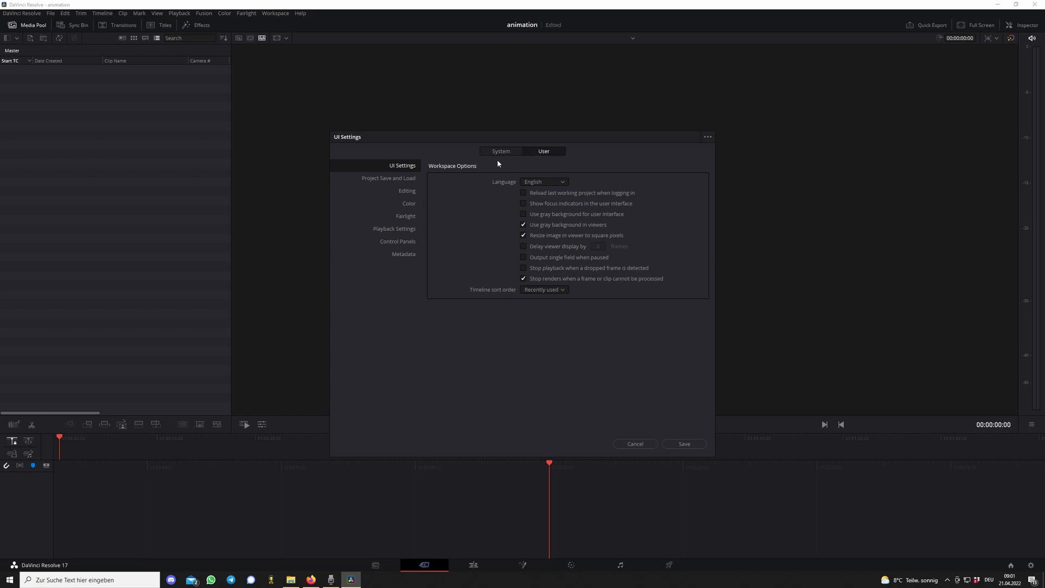
left_click(397, 191)
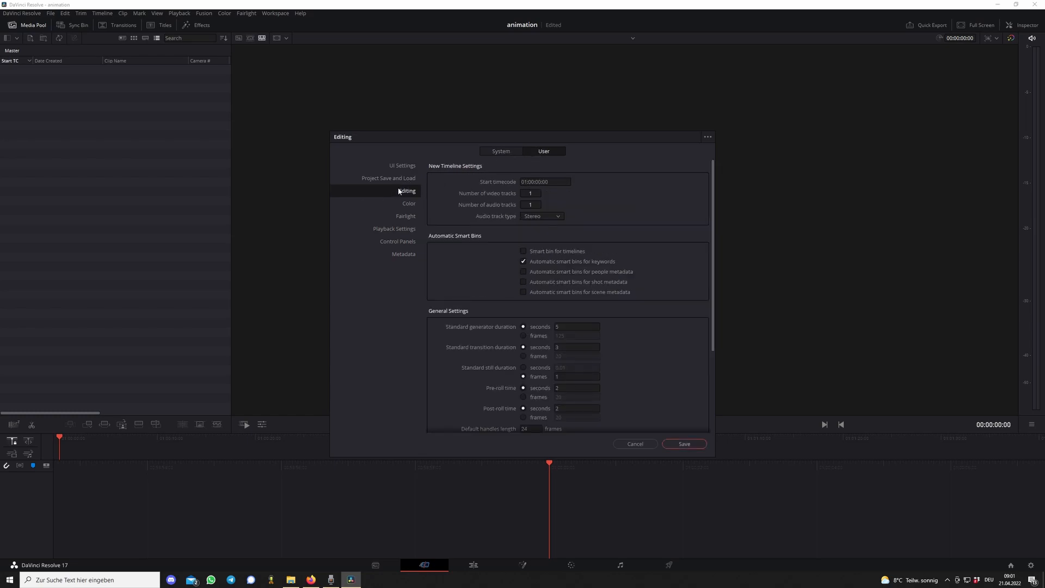
scroll(504, 217, "down", 3)
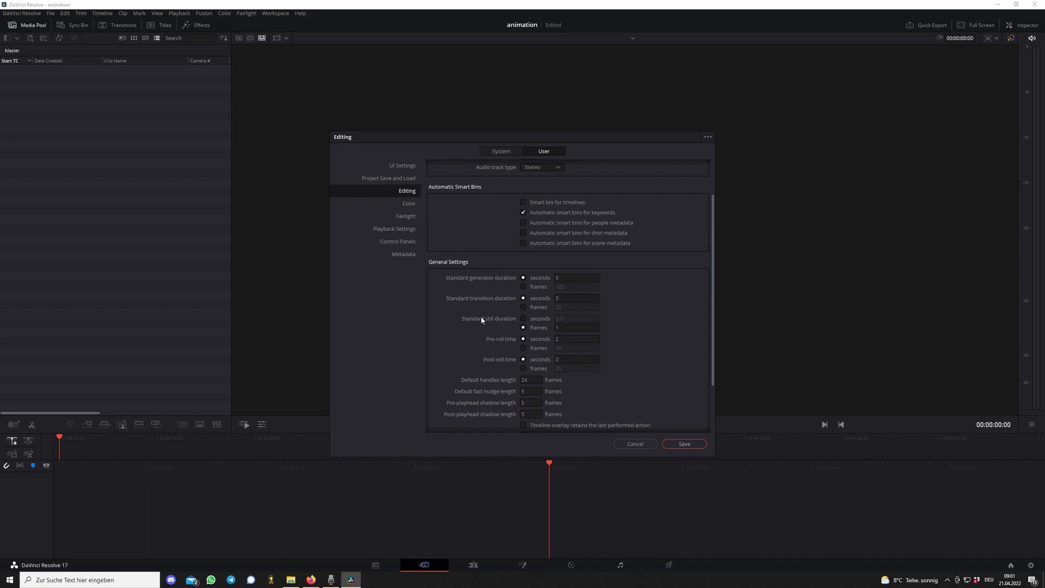
left_click(523, 319)
left_click(566, 319)
type("5")
Define the standard still duration in frames as 1 frame and save the preferences.
left_click(624, 328)
left_click(523, 327)
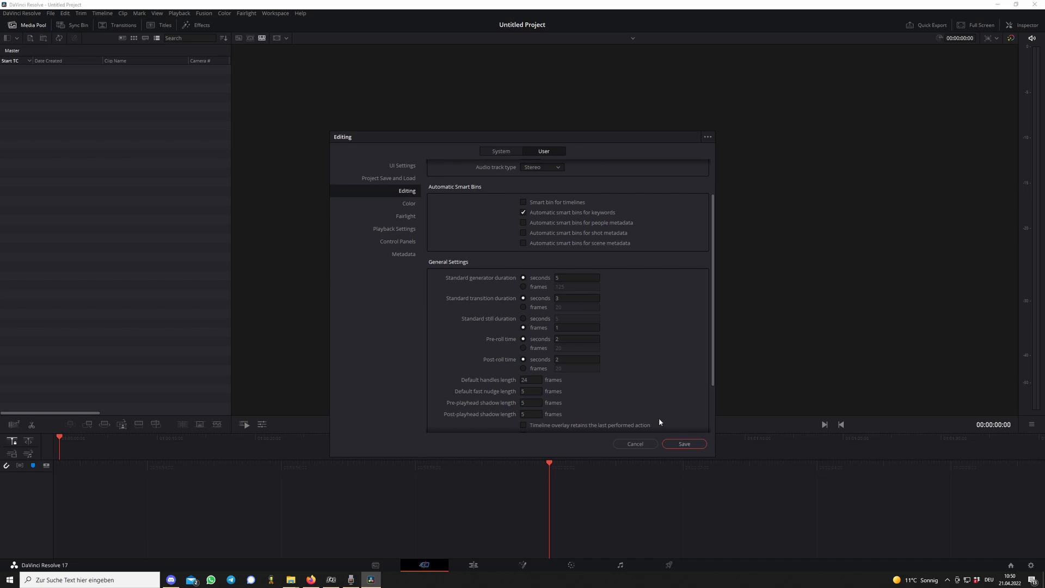
left_click(680, 442)
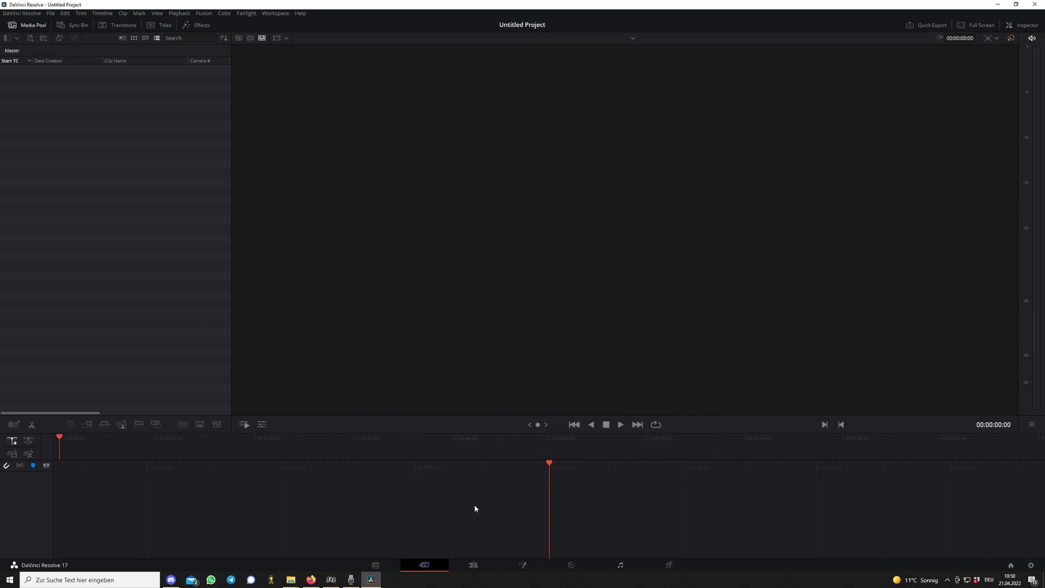
On the Edit page, place all aligned sun images from the allign folder, Sun_132600 through Sun_170004, on the Video 1 track.
left_click(471, 566)
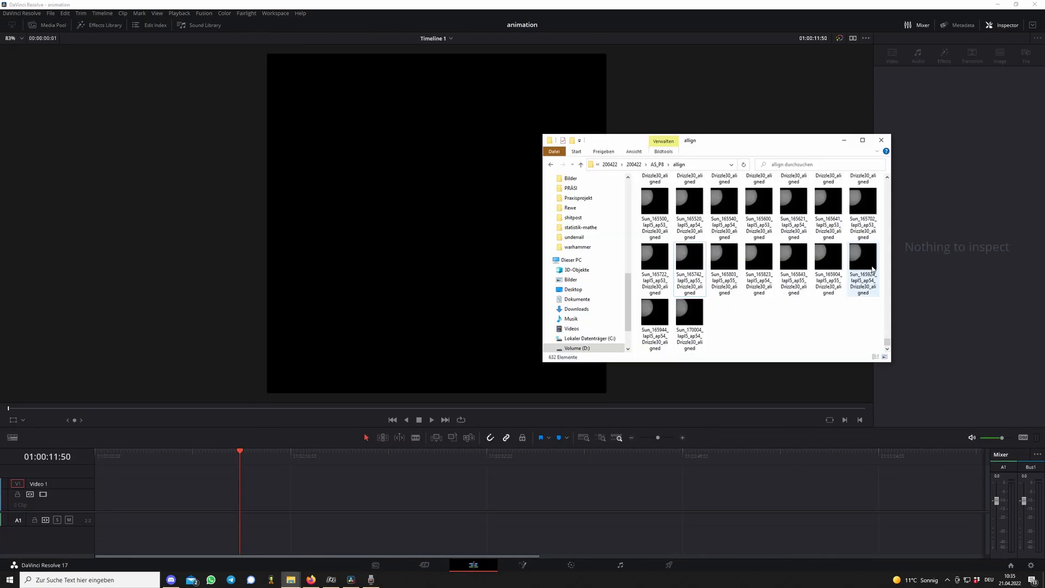
mouse_move(887, 179)
left_mouse_down()
mouse_move(886, 339)
mouse_move(885, 178)
left_mouse_up()
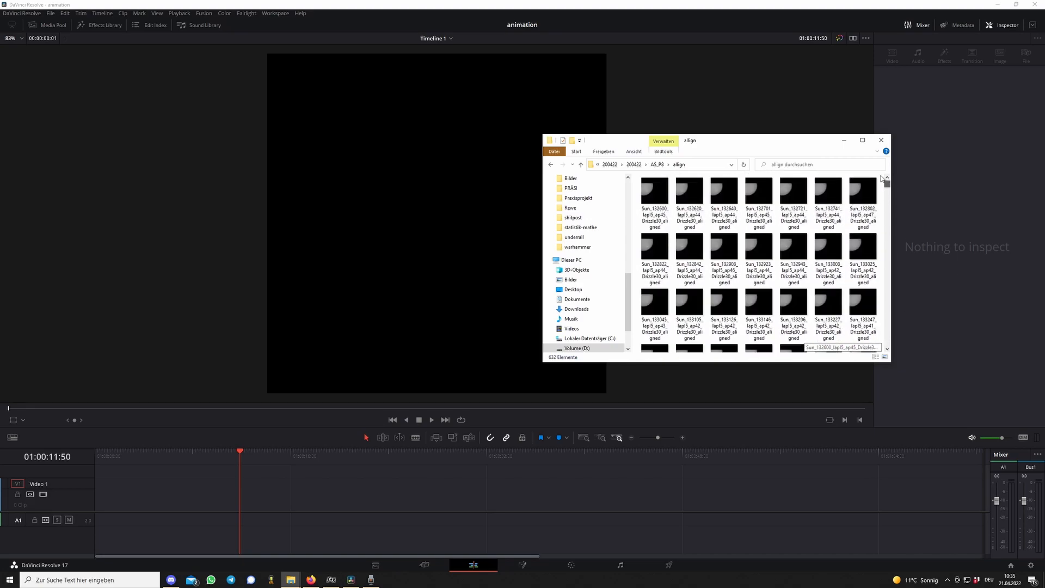
left_click(662, 195)
left_click_drag(886, 184, 863, 343)
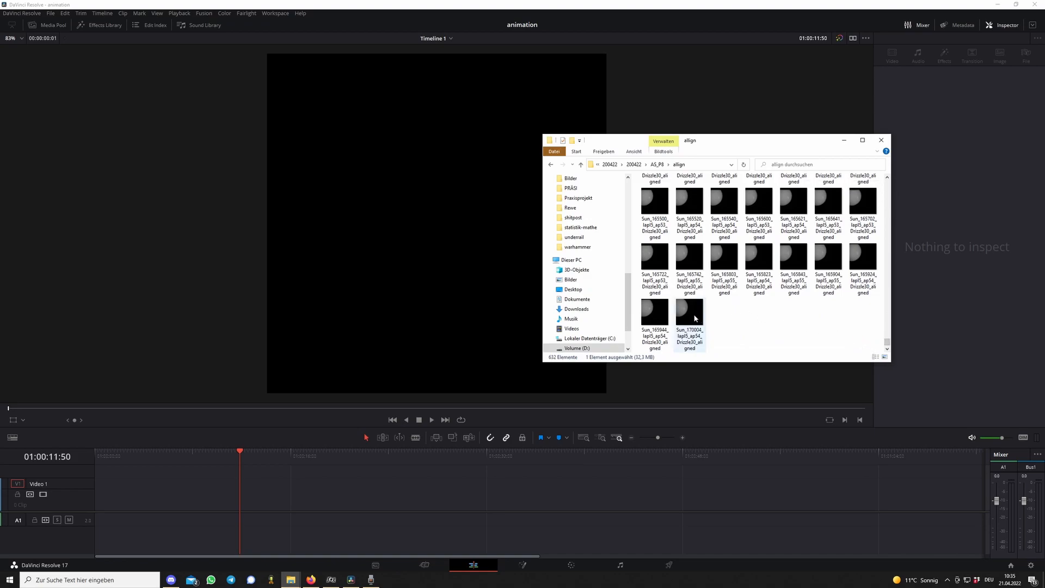
left_click(682, 320, "shift")
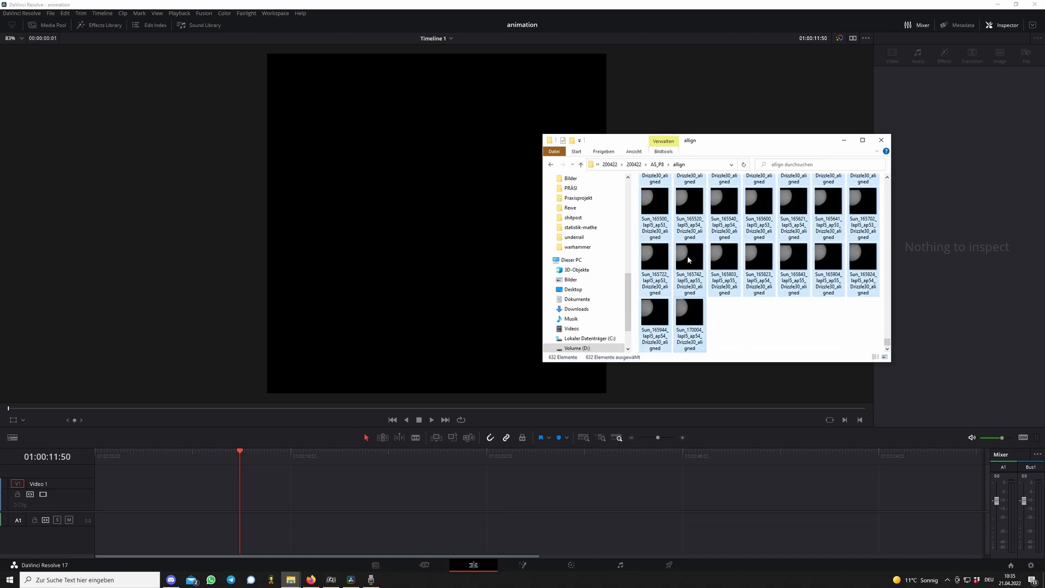
left_click_drag(688, 257, 504, 481)
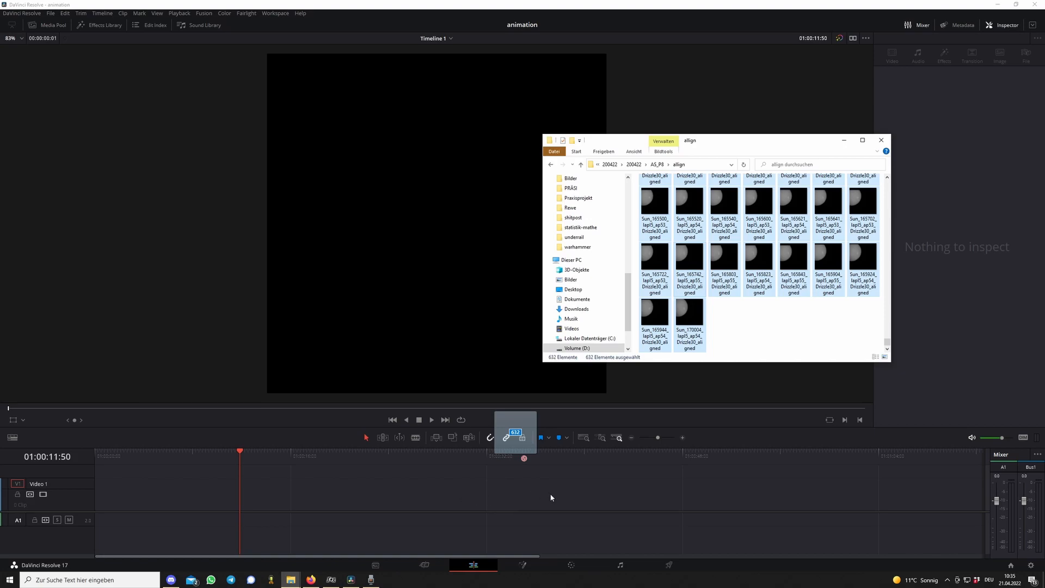
left_click_drag(551, 498, 363, 492)
Scrub through the placed sun images on the timeline to preview the animation.
left_click_drag(347, 452, 373, 458)
left_click(417, 458)
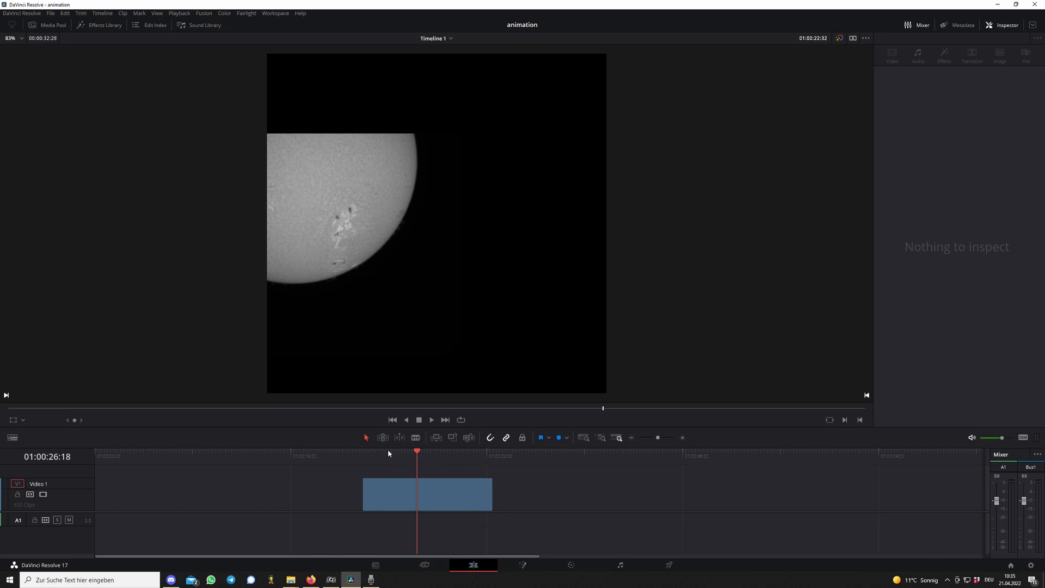
left_click_drag(374, 453, 491, 459)
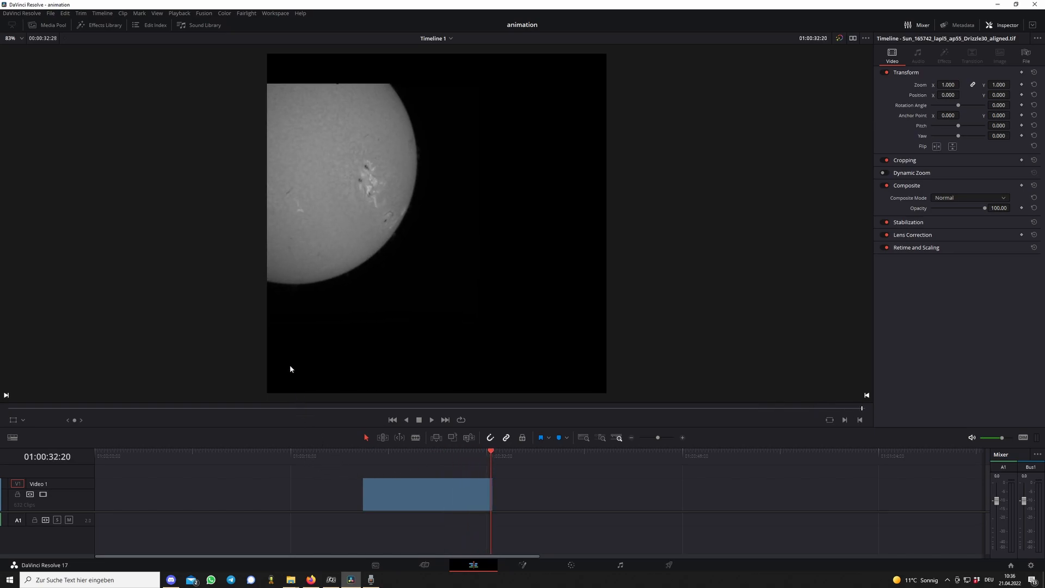
Show the media pool and look through the imported sun images in the Master bin.
left_click(48, 25)
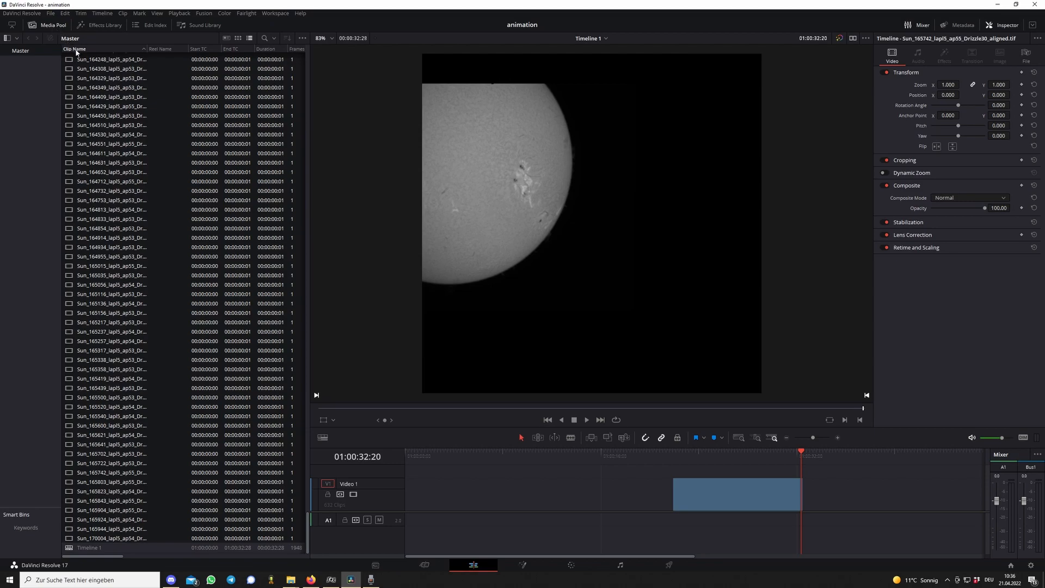
scroll(204, 223, "up", 5)
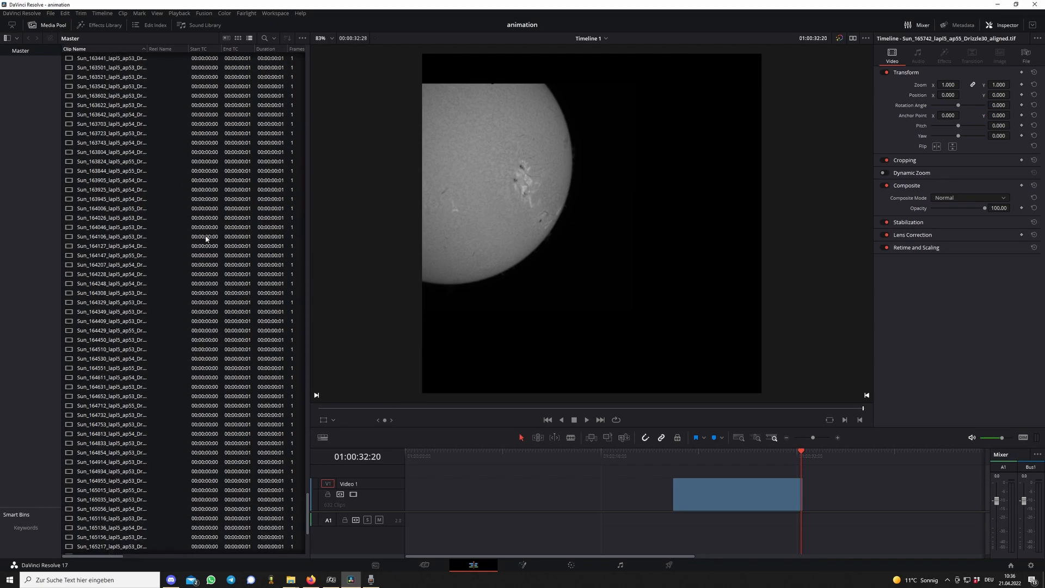
left_click_drag(308, 480, 299, 41)
scroll(90, 63, "down", 15)
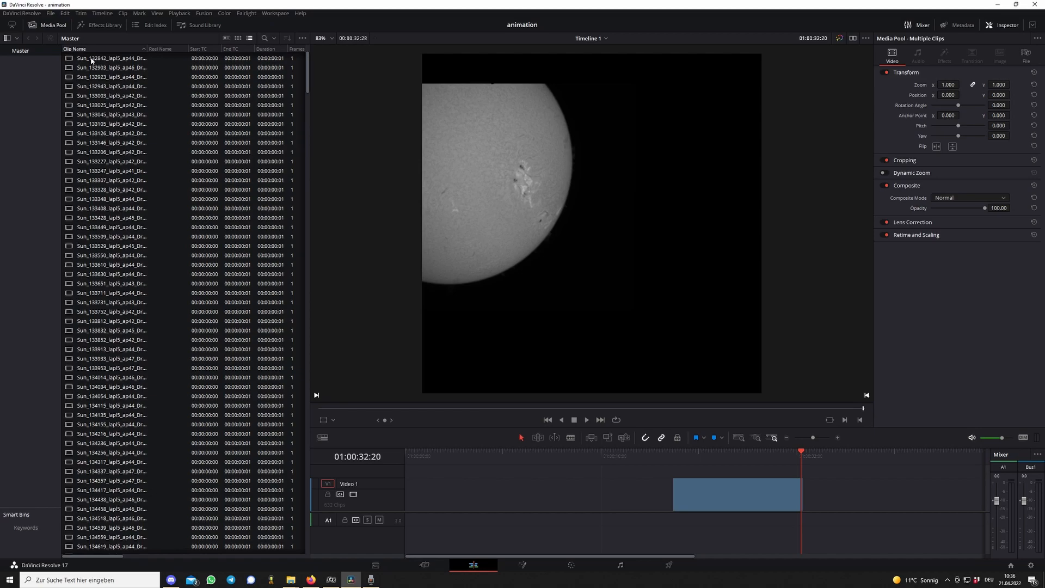
left_click_drag(308, 136, 303, 279)
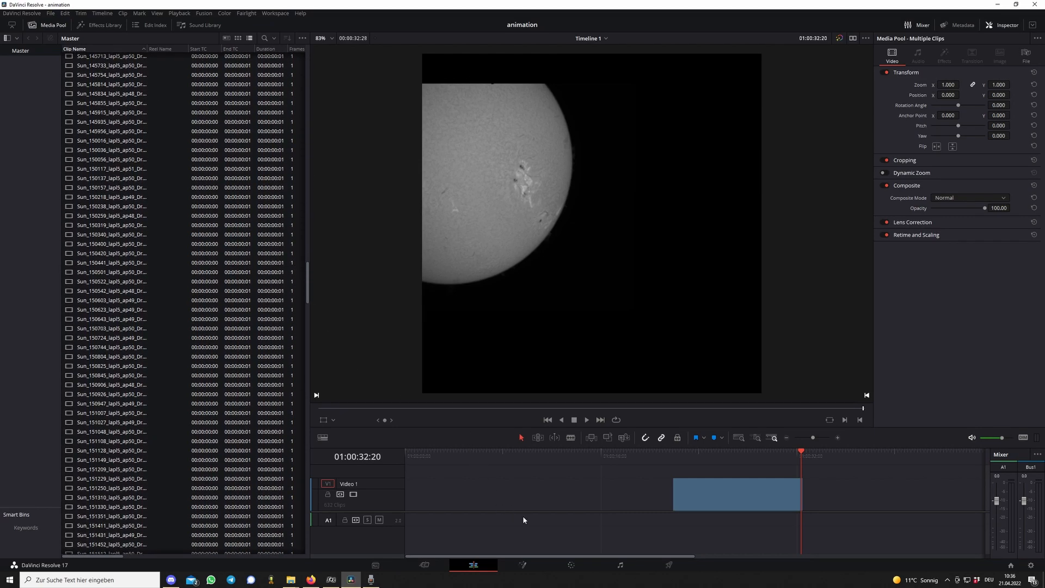
Delete all the sun image clips from the Video 1 track.
left_click_drag(673, 453, 772, 457)
left_click_drag(581, 487, 874, 502)
key("Delete")
Select all media pool images from Sun_132600 to Sun_170004 and place them on the empty Video 1 track.
left_click_drag(310, 280, 308, 39)
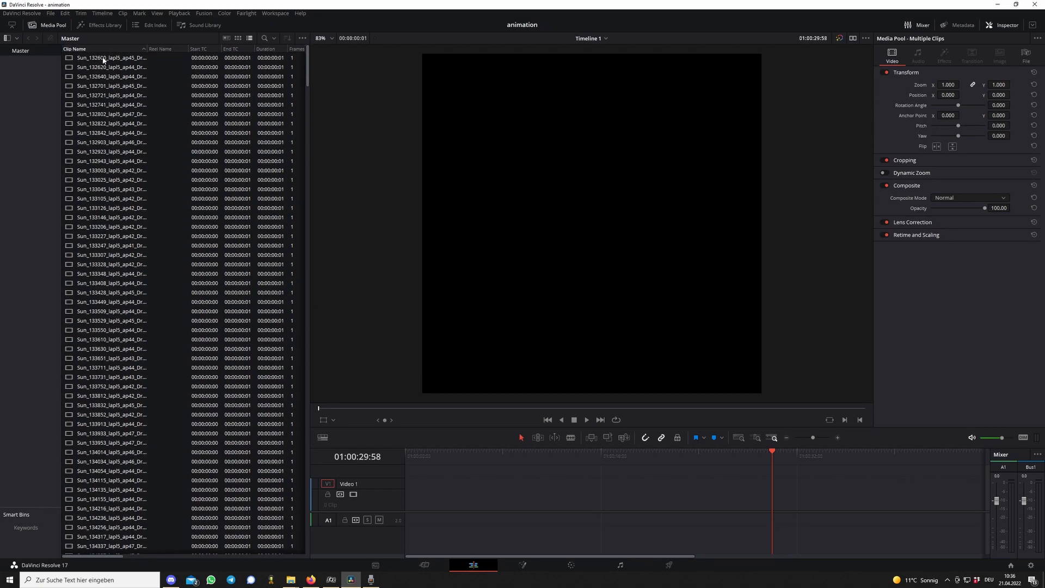
double_click(101, 58)
left_click_drag(308, 57, 305, 541)
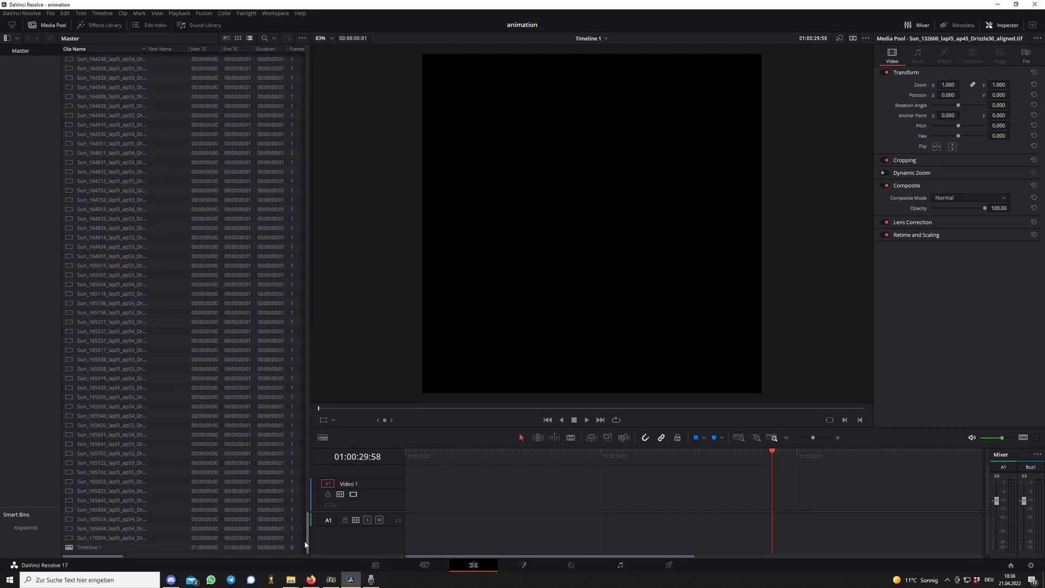
left_click(131, 539, "shift")
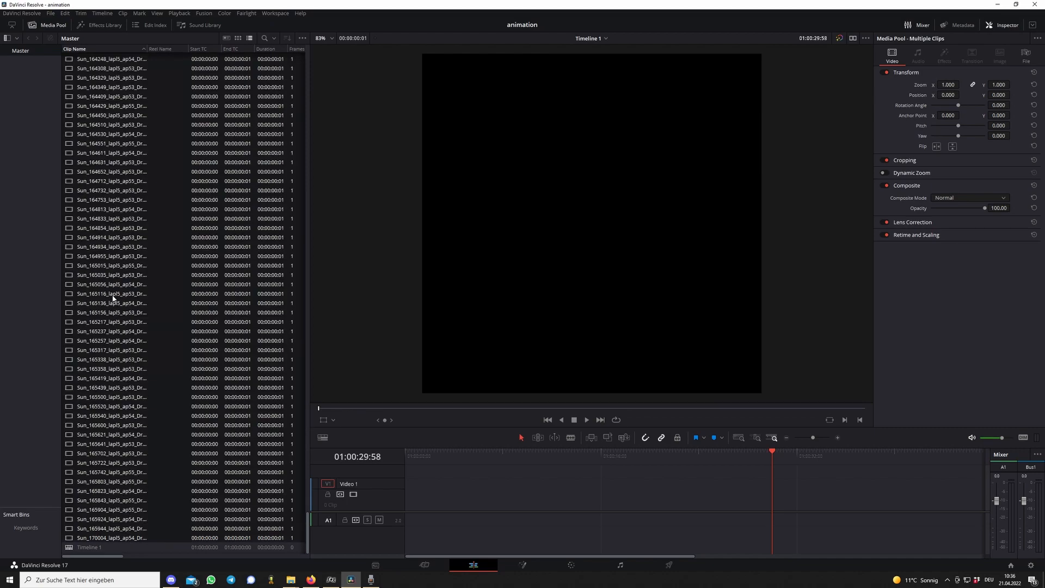
left_click_drag(419, 489, 453, 494)
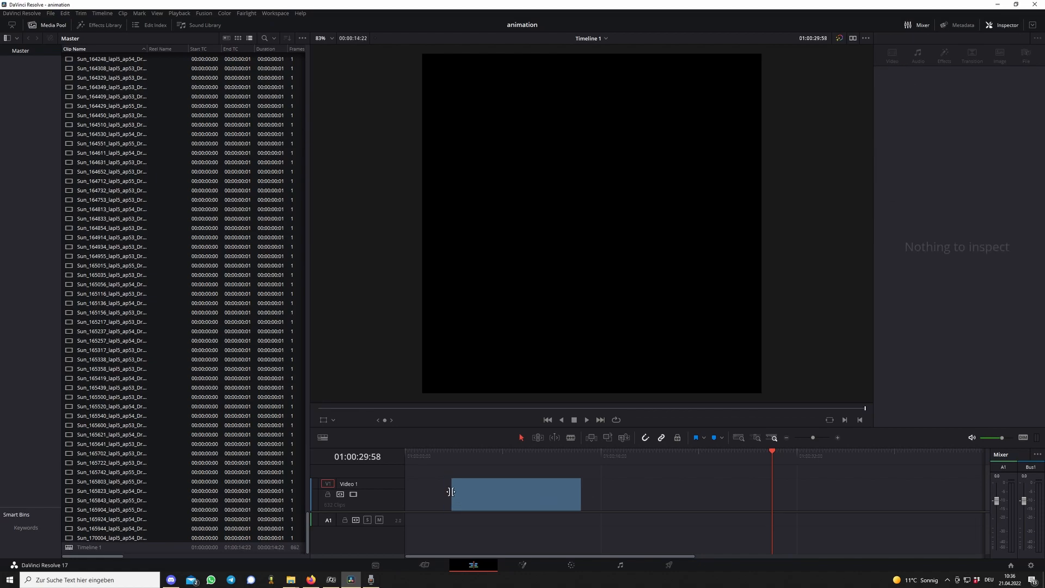
Scrub through the image sequence on the timeline and examine the individual one-frame clips near its end.
left_click(451, 455)
left_click_drag(451, 455, 577, 469)
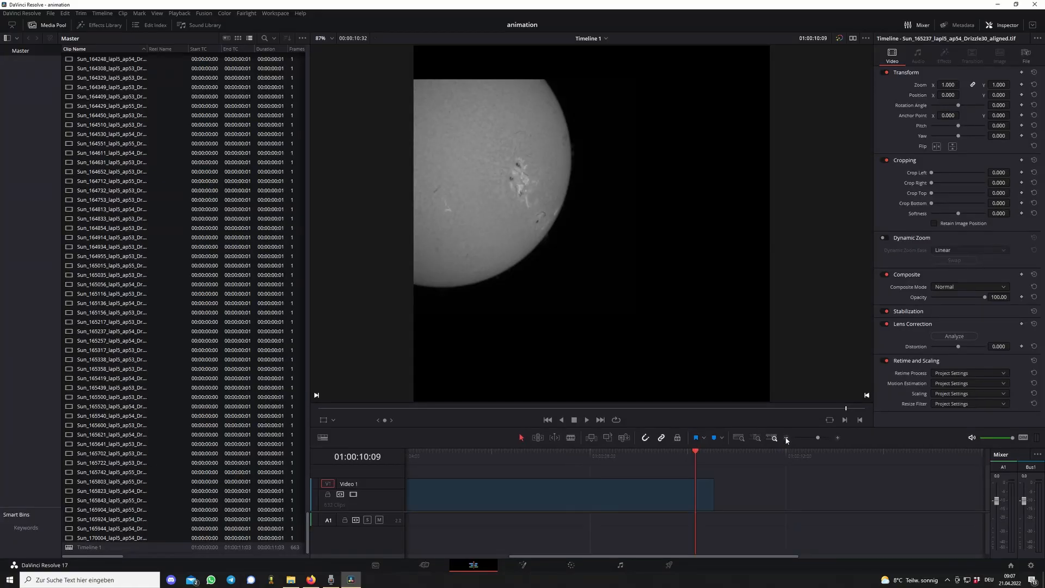
left_click(788, 437)
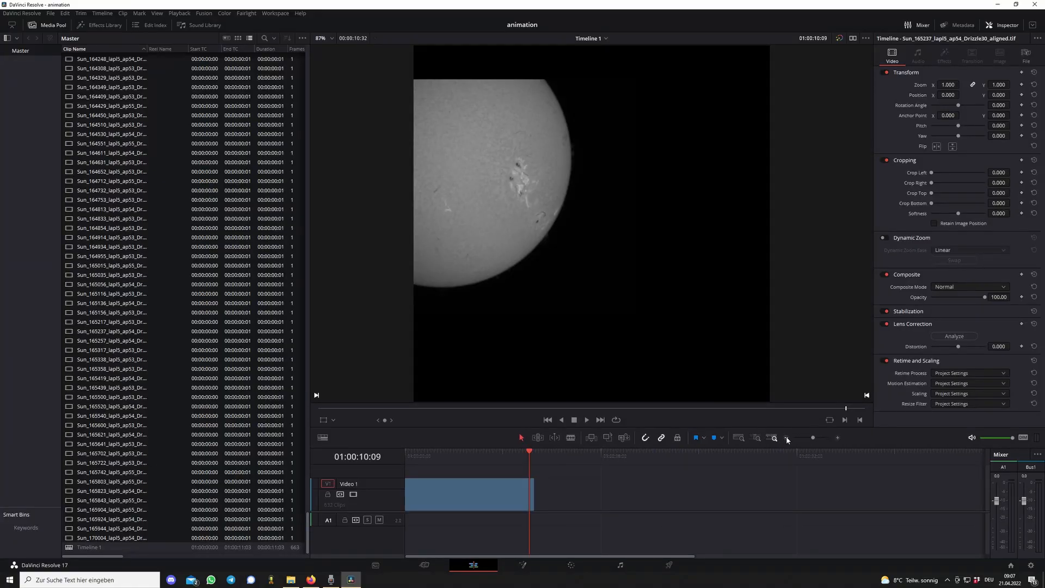
left_click(838, 439)
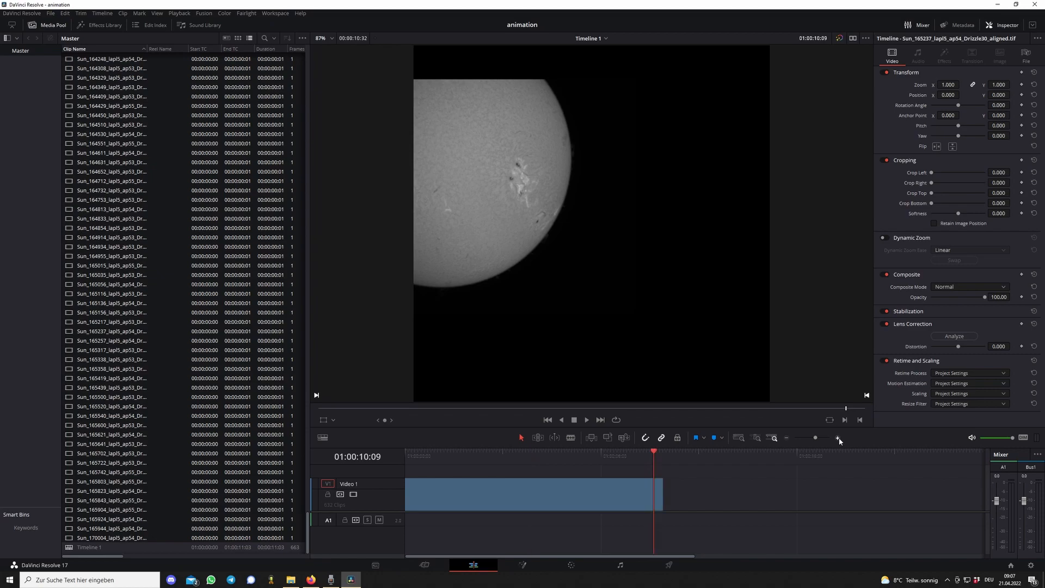
left_click(838, 439)
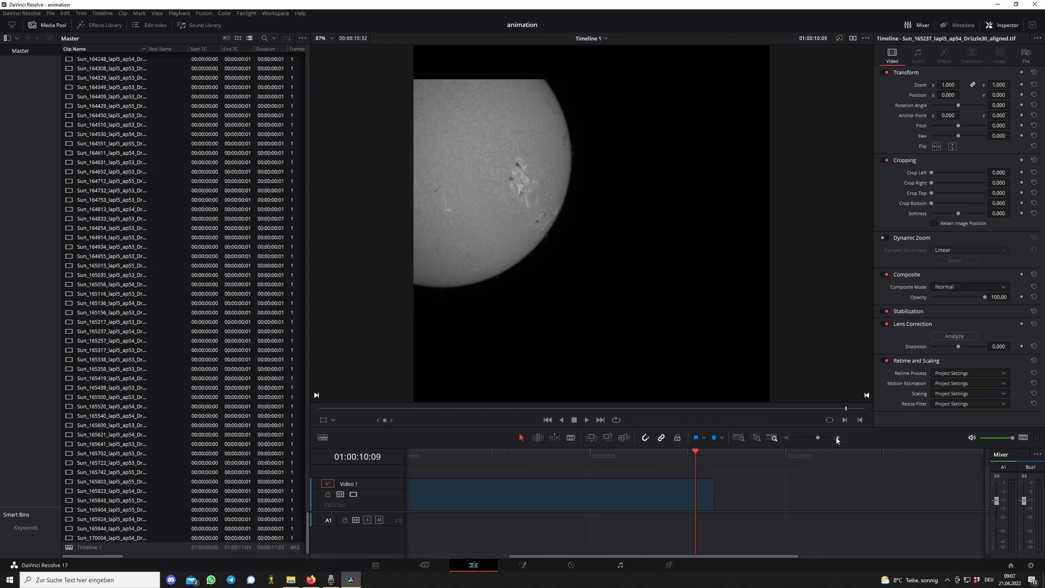
left_click(839, 439)
left_click_drag(687, 462, 511, 472)
left_click(652, 462)
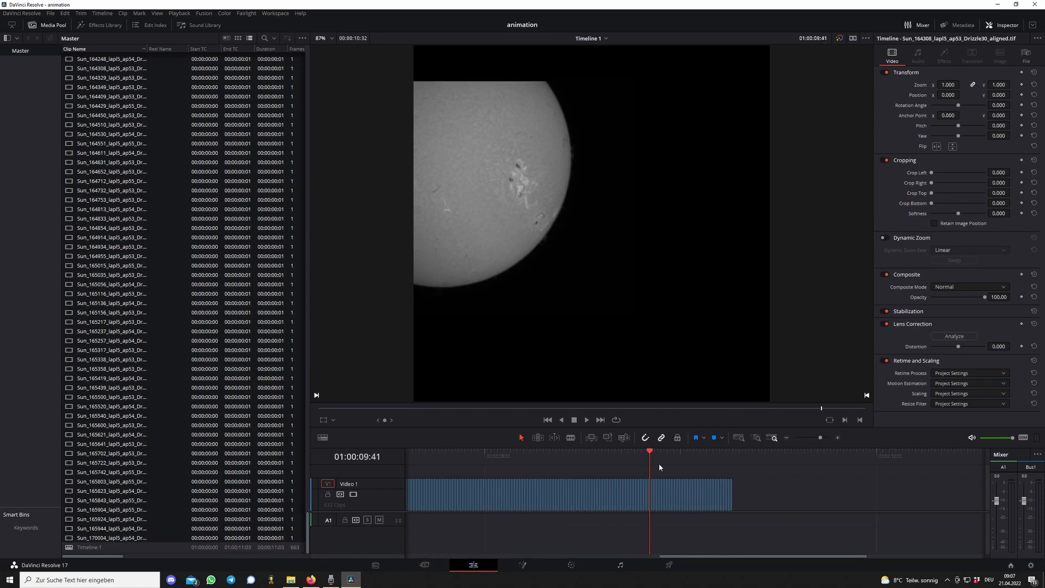
mouse_move(732, 488)
left_mouse_down()
mouse_move(798, 487)
mouse_move(737, 493)
left_mouse_up()
left_click(786, 437)
left_click(786, 438)
left_click(786, 438)
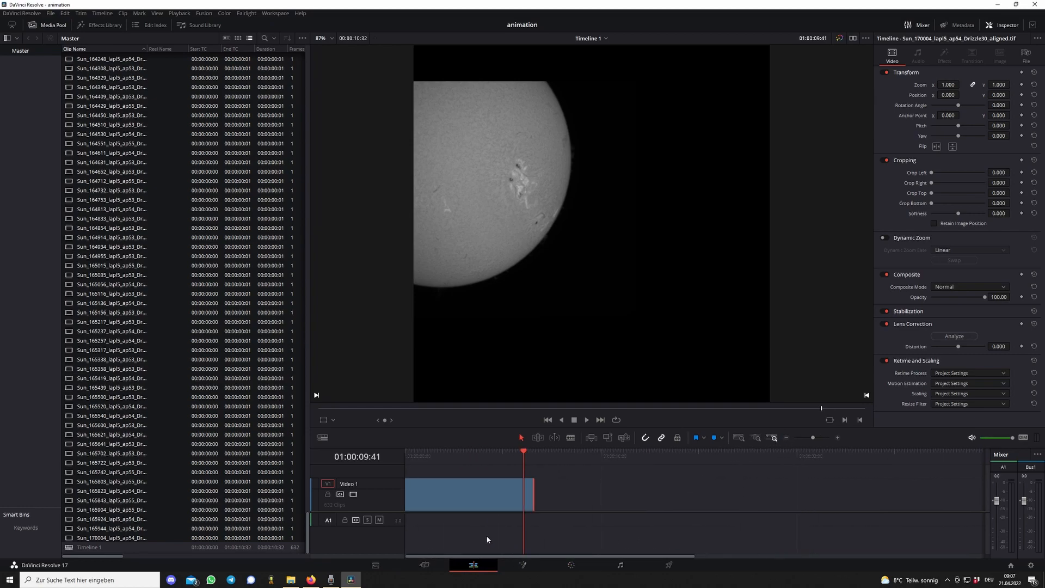
Combine all image clips on the Video 1 track into a new Fusion clip.
left_click_drag(637, 494, 363, 496)
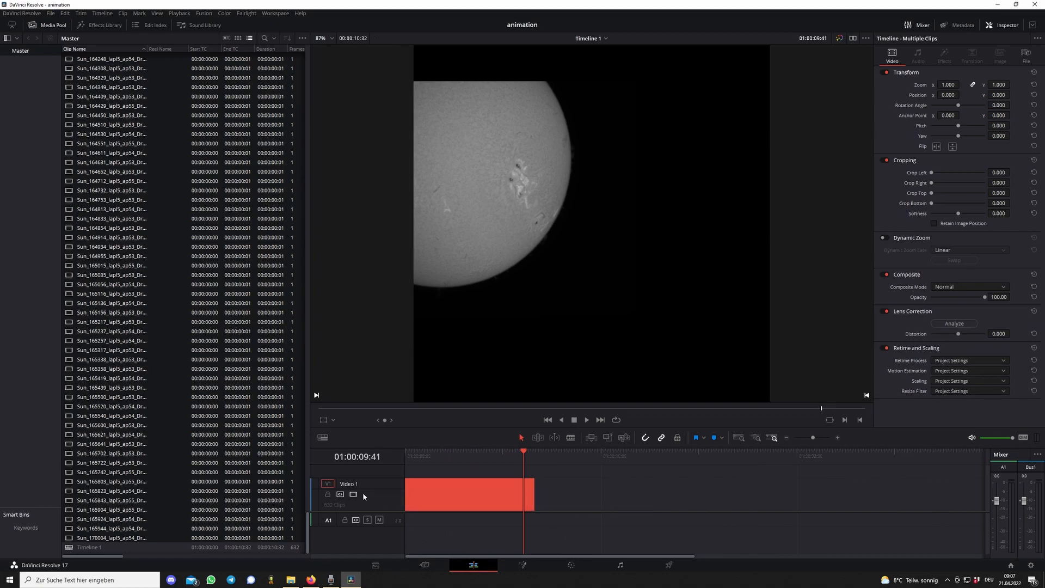
right_click(466, 495)
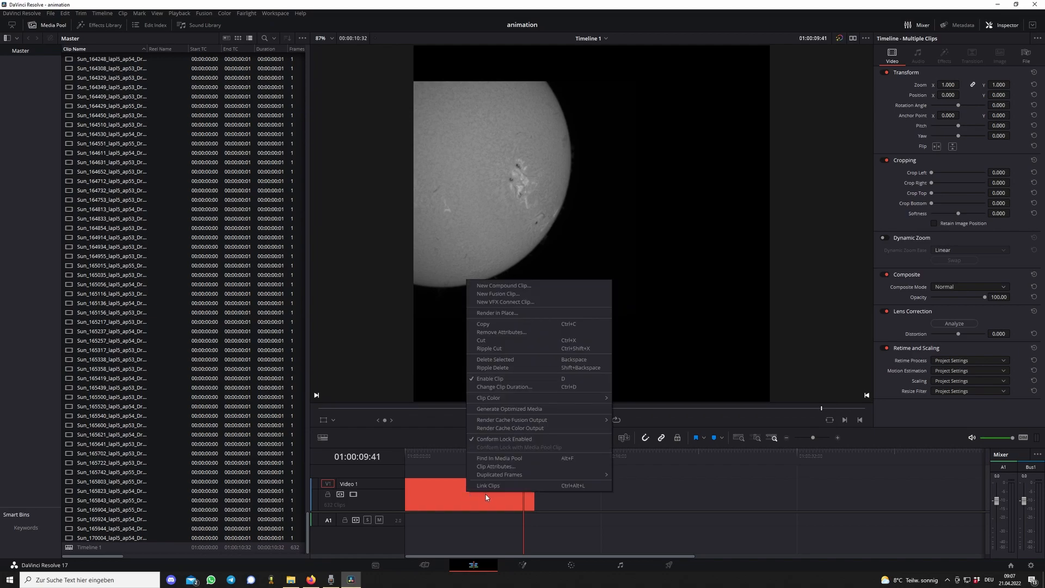
left_click(498, 295)
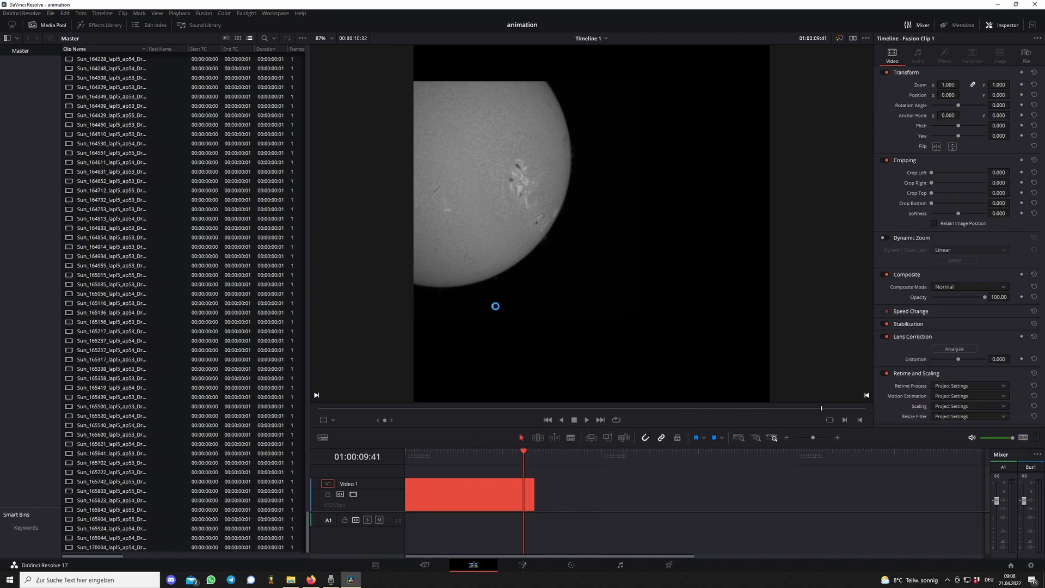
Scrub through the Fusion clip on the timeline to check its playback as one continuous clip.
left_click(837, 438)
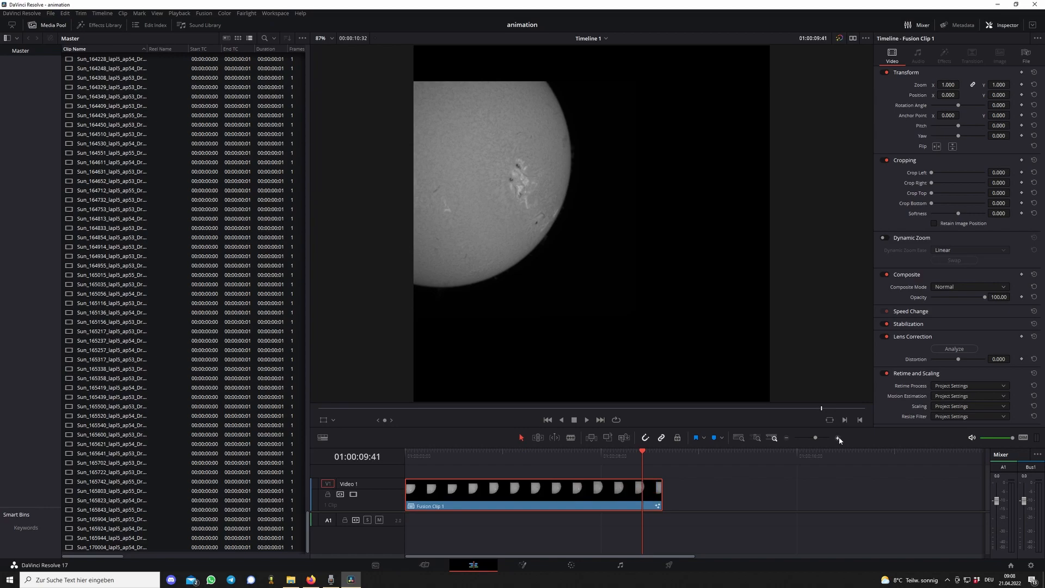
left_click(838, 438)
left_click_drag(704, 458, 580, 462)
left_click_drag(493, 497, 442, 495)
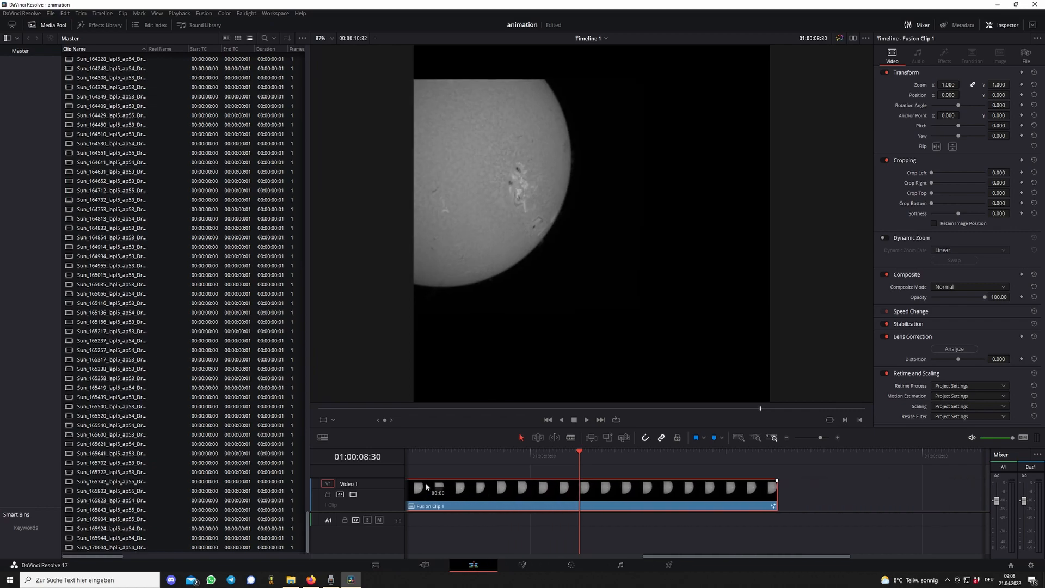
left_click(786, 437)
left_click(787, 438)
left_click_drag(510, 456, 455, 467)
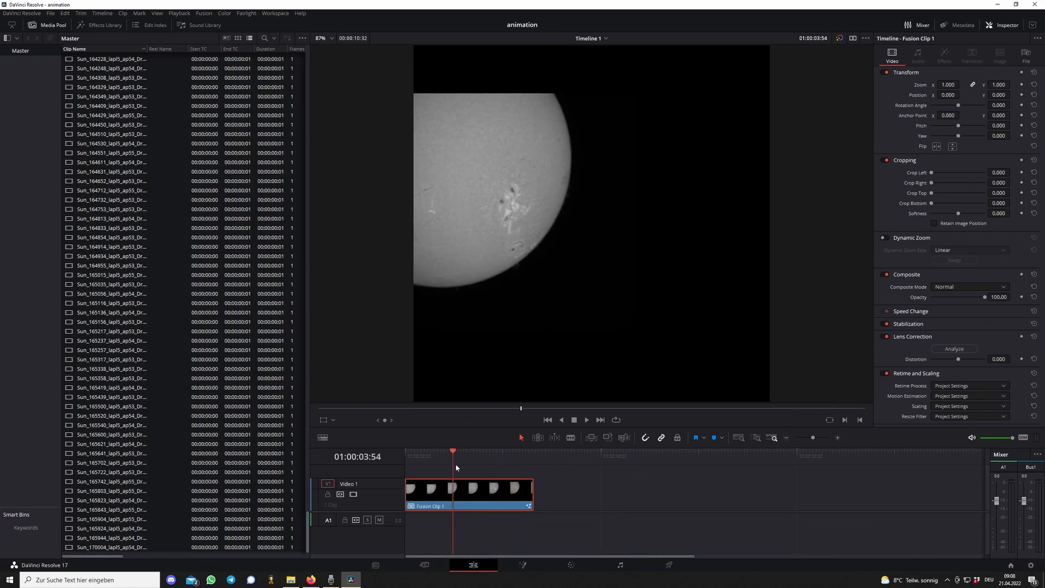
On the Fusion page, add a Planar Tracker node between MediaIn1 and MediaOut1.
left_click(524, 565)
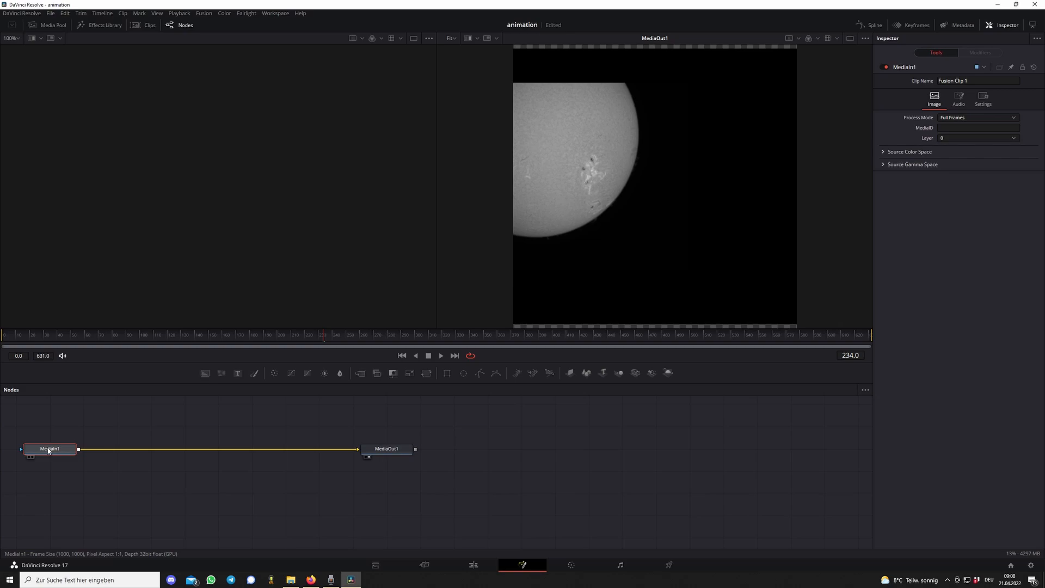
key("shift+space")
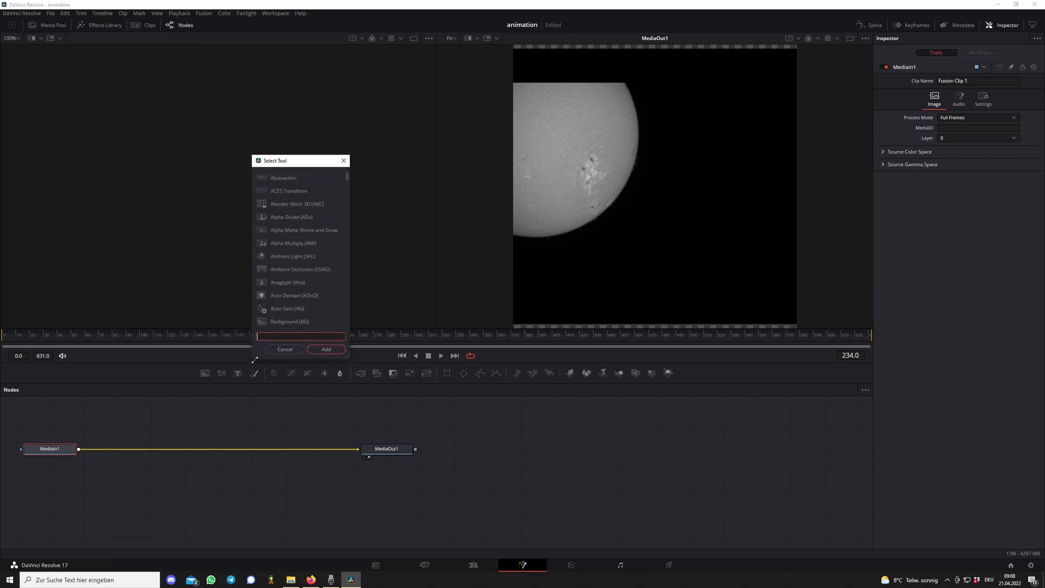
left_click_drag(346, 176, 346, 191)
left_click(262, 337)
type("planar")
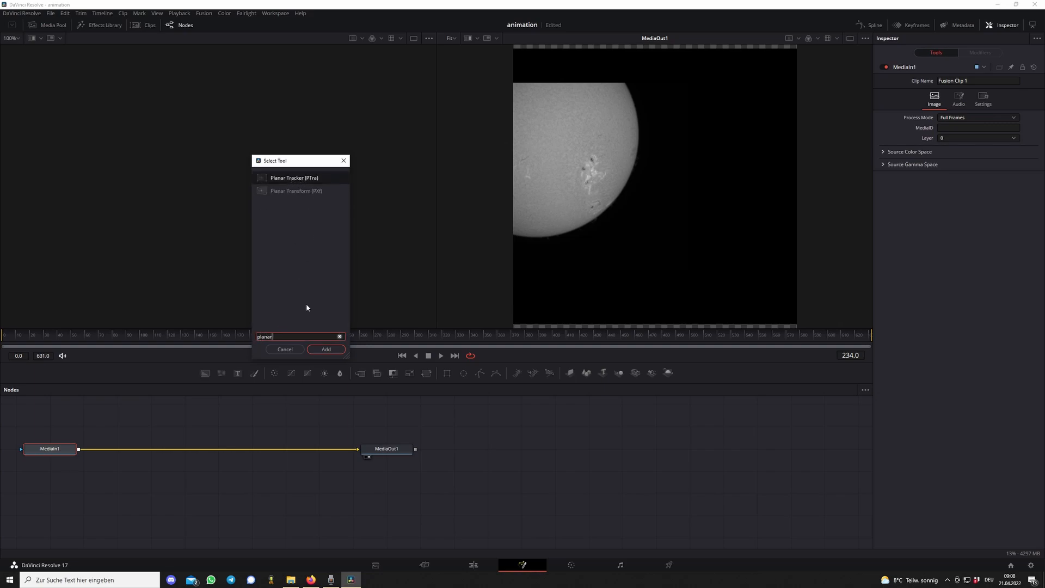
left_click(324, 349)
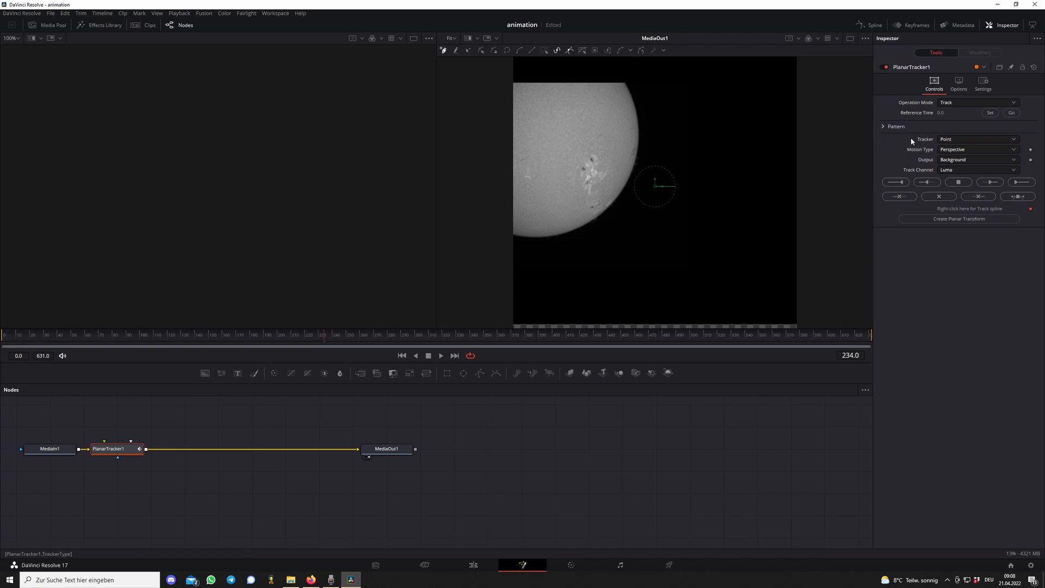
Set the planar tracker's tracker type to Hybrid Point/Area and its motion type to Translation, Rotation.
left_click(952, 138)
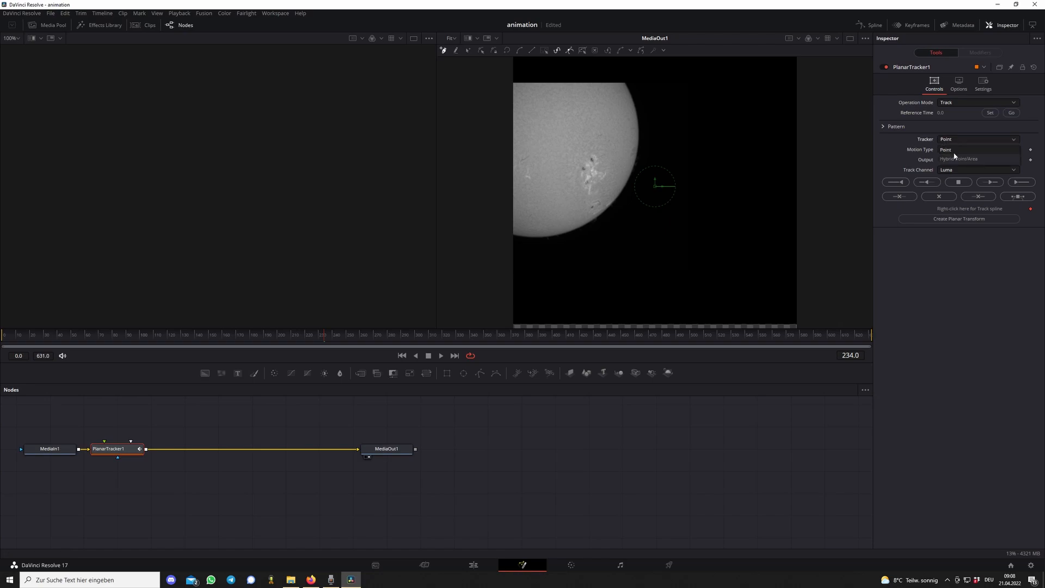
left_click(957, 159)
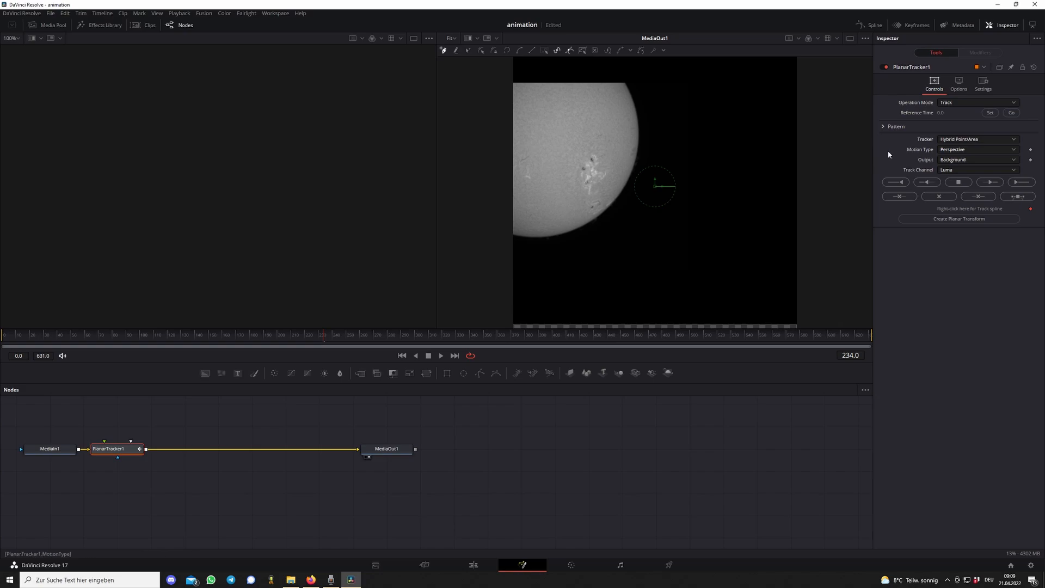
left_click(946, 151)
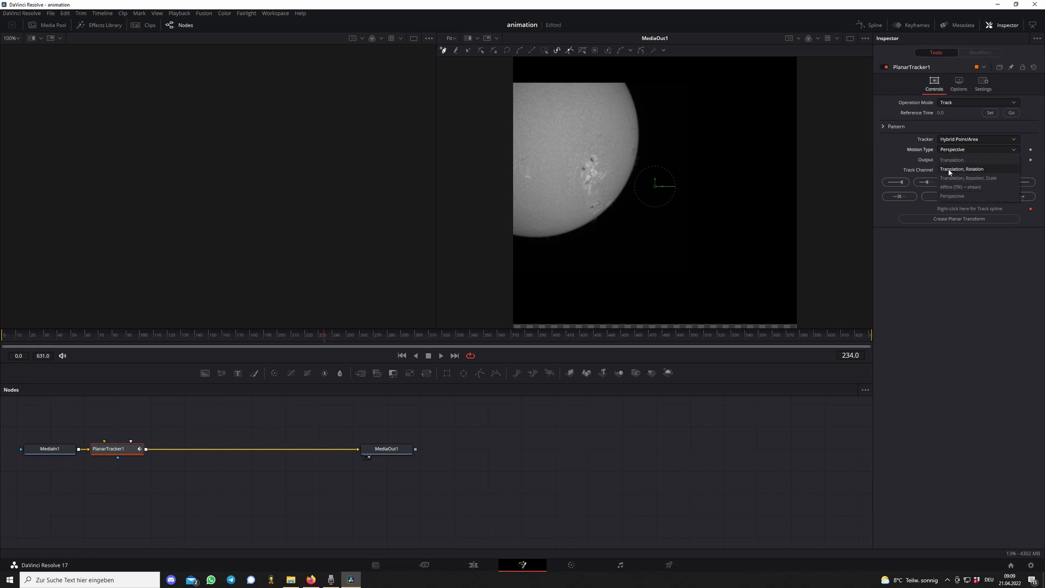
left_click(950, 170)
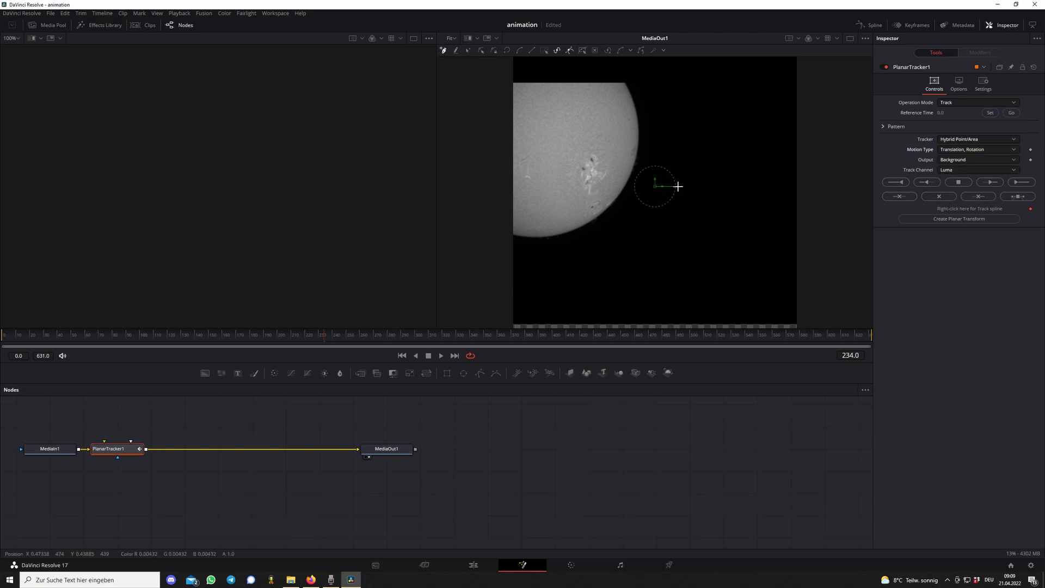
Go to the first frame and move the planar tracker's pattern centre onto the bright sunspot group.
left_click_drag(654, 186, 595, 178)
scroll(582, 159, "up", 5)
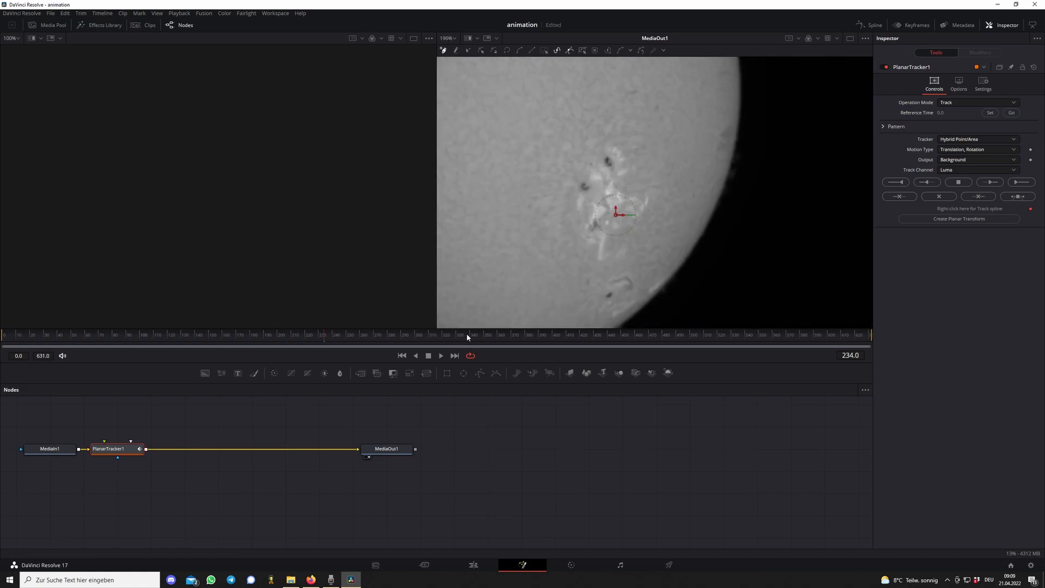
left_click(402, 355)
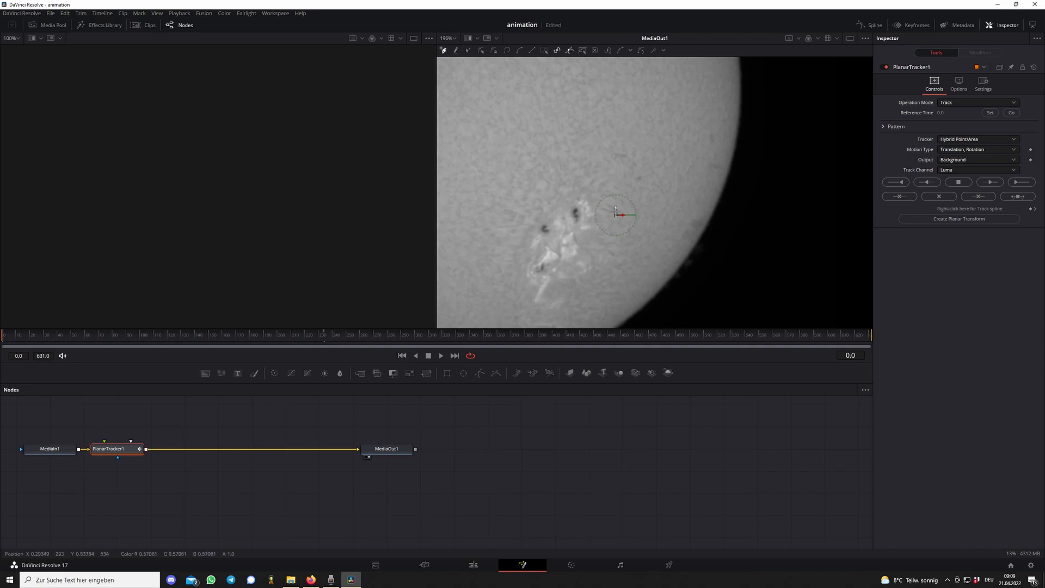
left_click_drag(598, 229, 564, 252)
Draw a closed polygon tightly around the whole sunspot group as the planar tracker's tracking region.
left_click(544, 193)
left_click(515, 227)
left_click(512, 288)
left_click(523, 313)
left_click(555, 306)
left_click(573, 303)
left_click(610, 275)
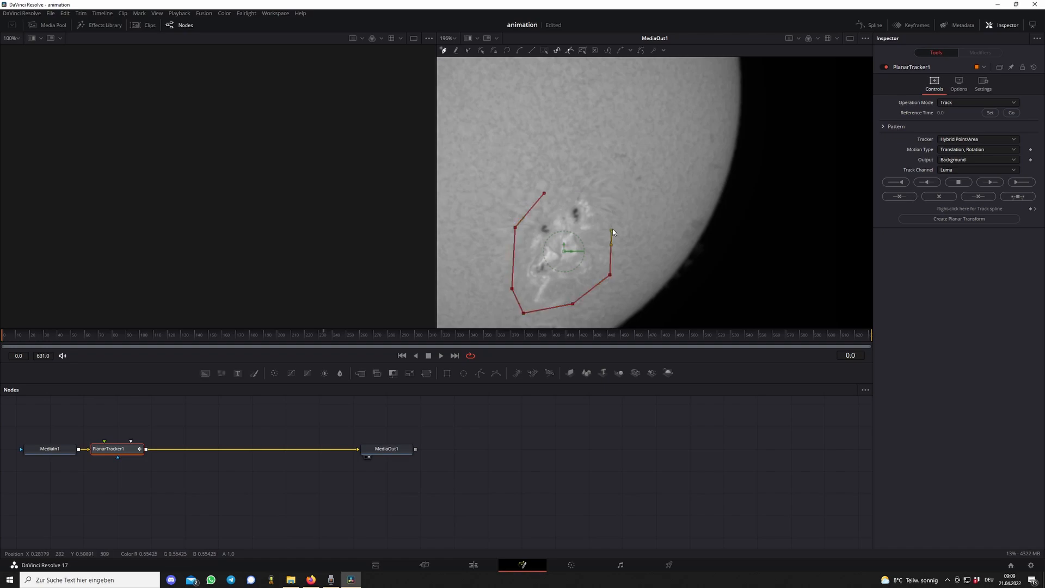
left_click(611, 231)
left_click(613, 194)
left_click(596, 182)
left_click(568, 183)
left_click(544, 193)
Track the outlined region forward from the first frame to the end of the clip and save the project.
scroll(557, 228, "down", 2)
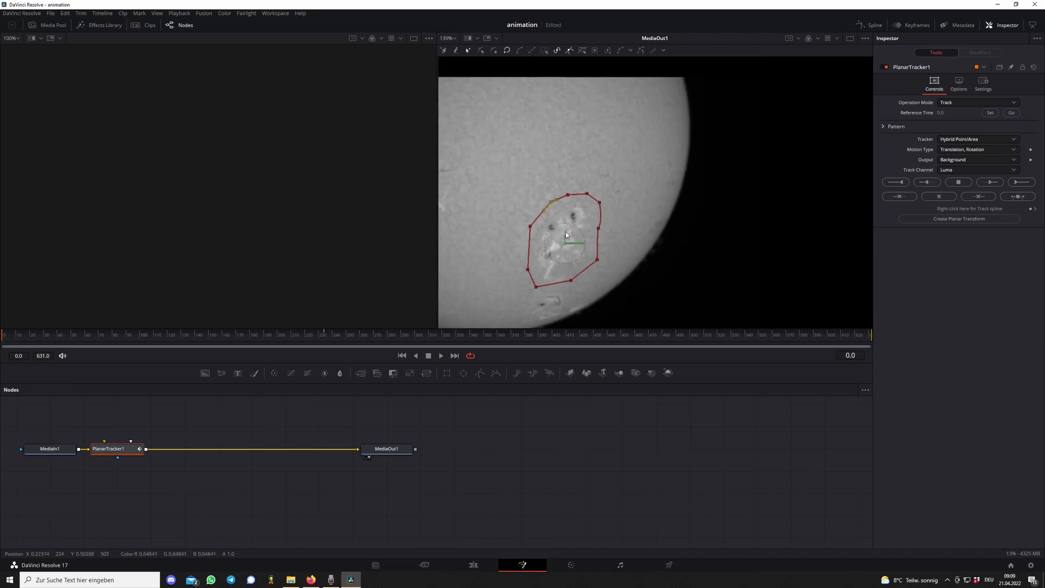
scroll(550, 206, "up", 3)
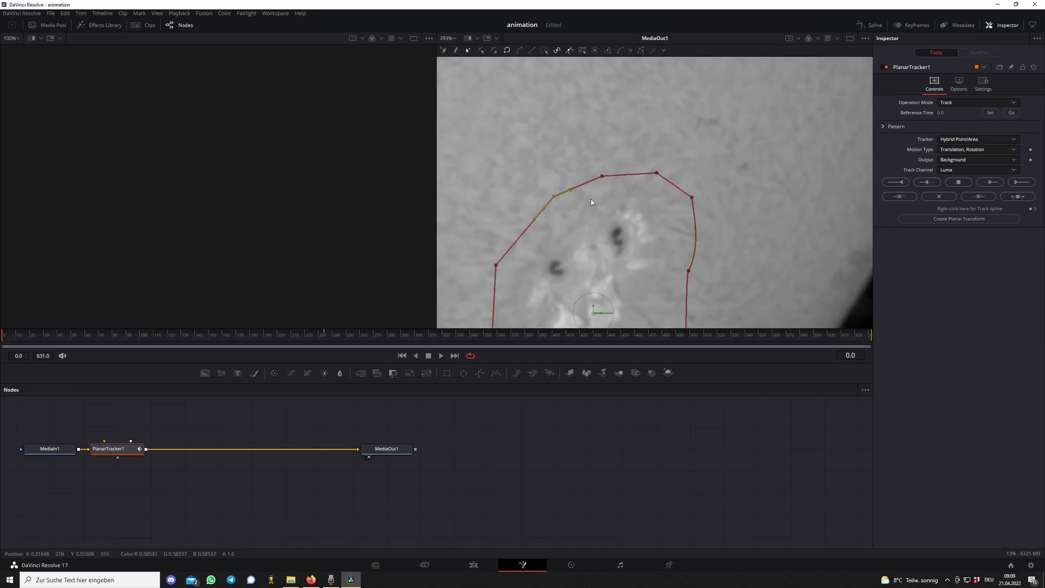
scroll(592, 202, "down", 1)
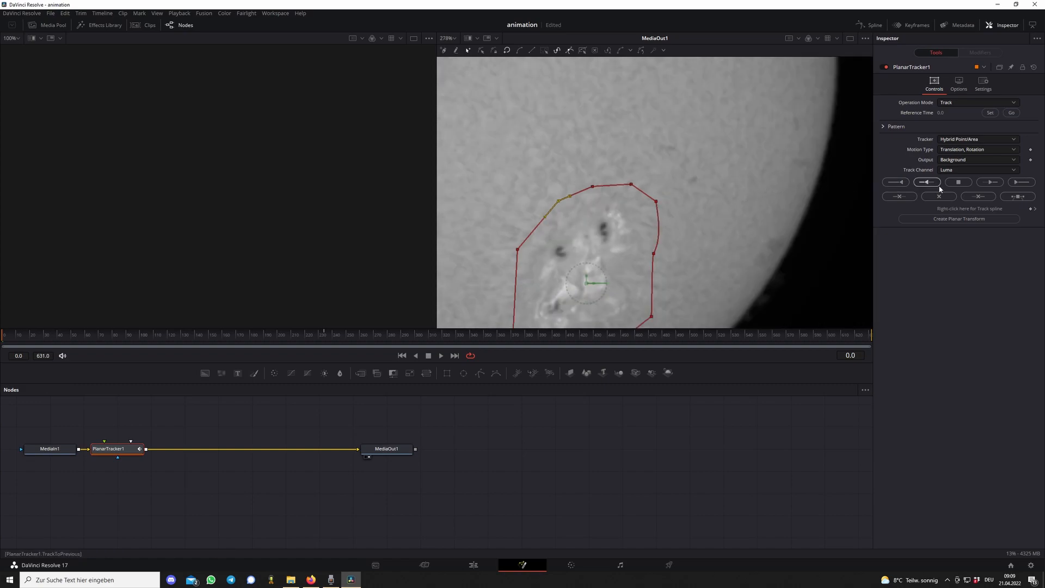
left_click(1017, 184)
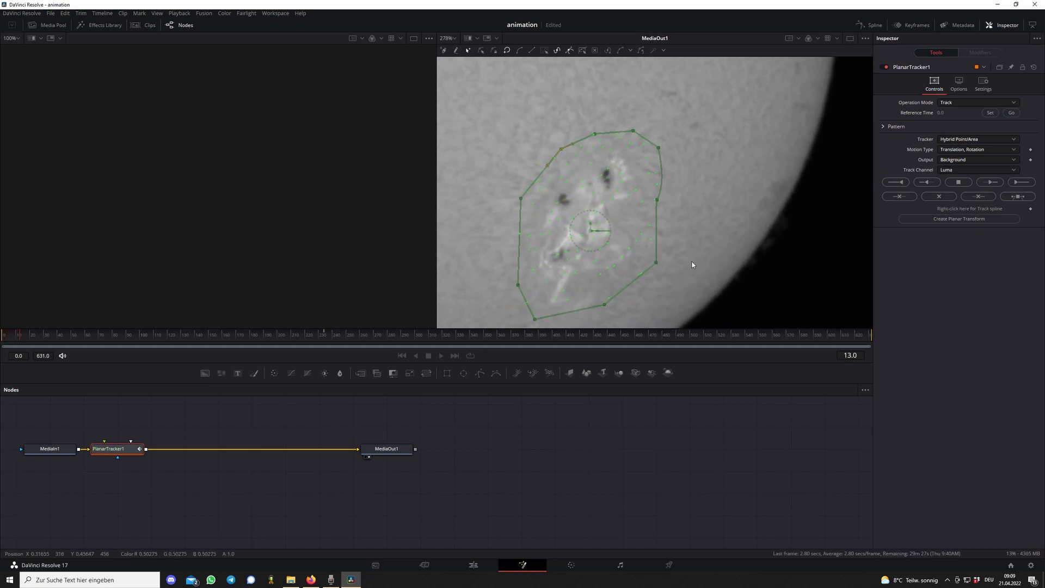
scroll(690, 224, "down", 5)
scroll(690, 224, "up", 3)
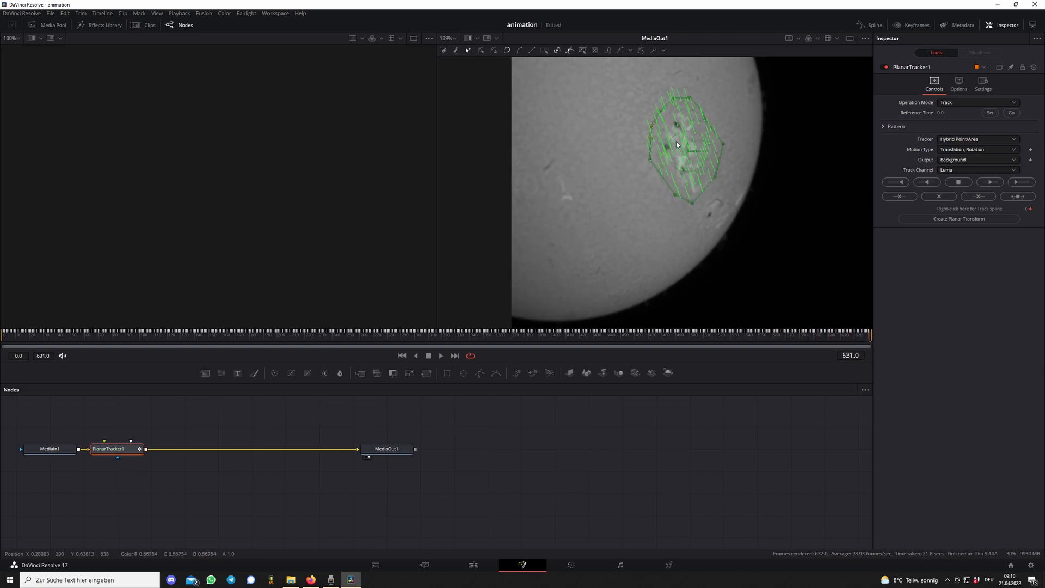
key("ctrl+s")
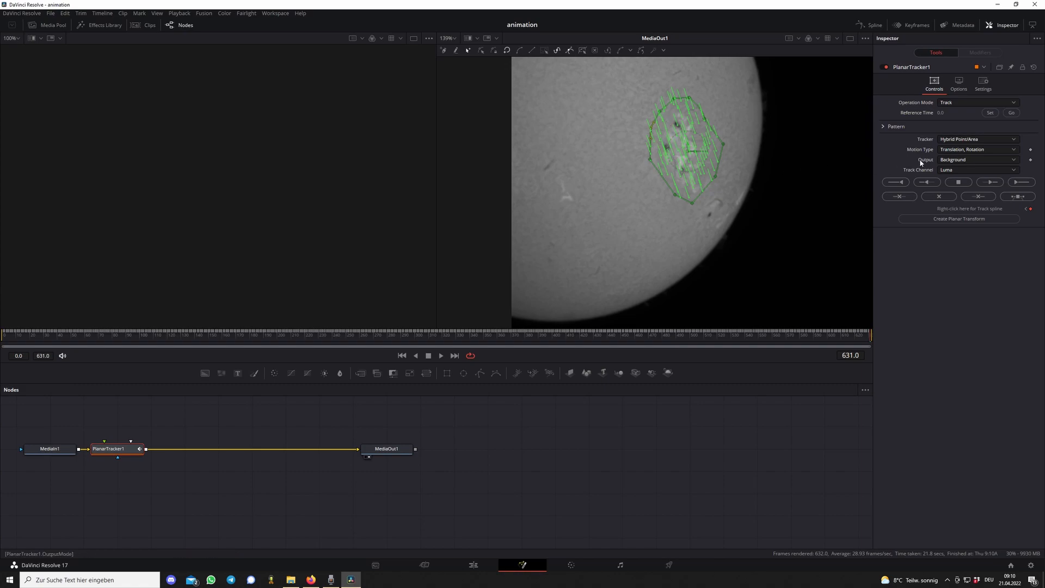
Set the planar tracker's operation mode to Stabilize.
left_click(951, 104)
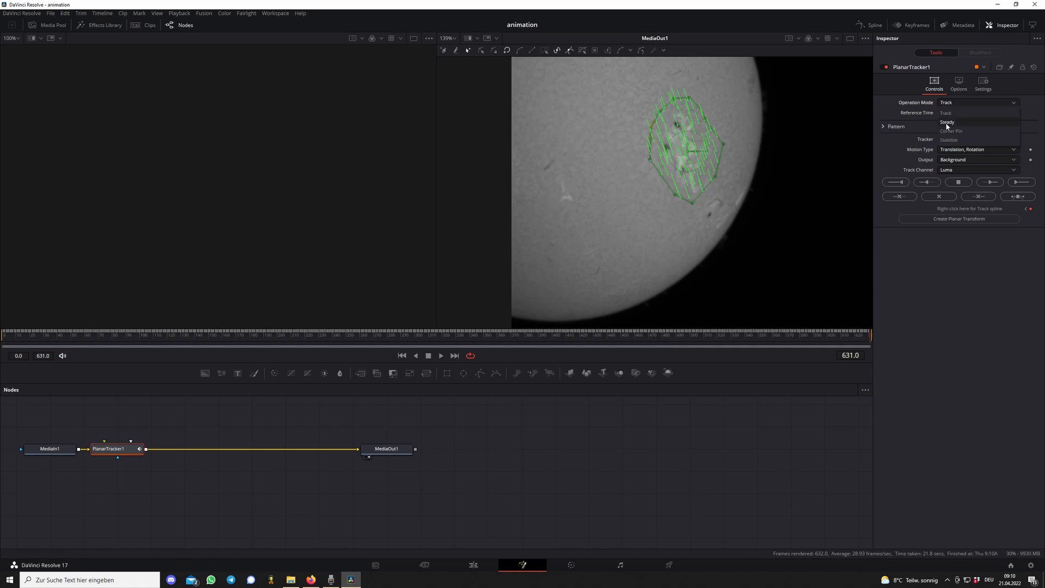
left_click(946, 112)
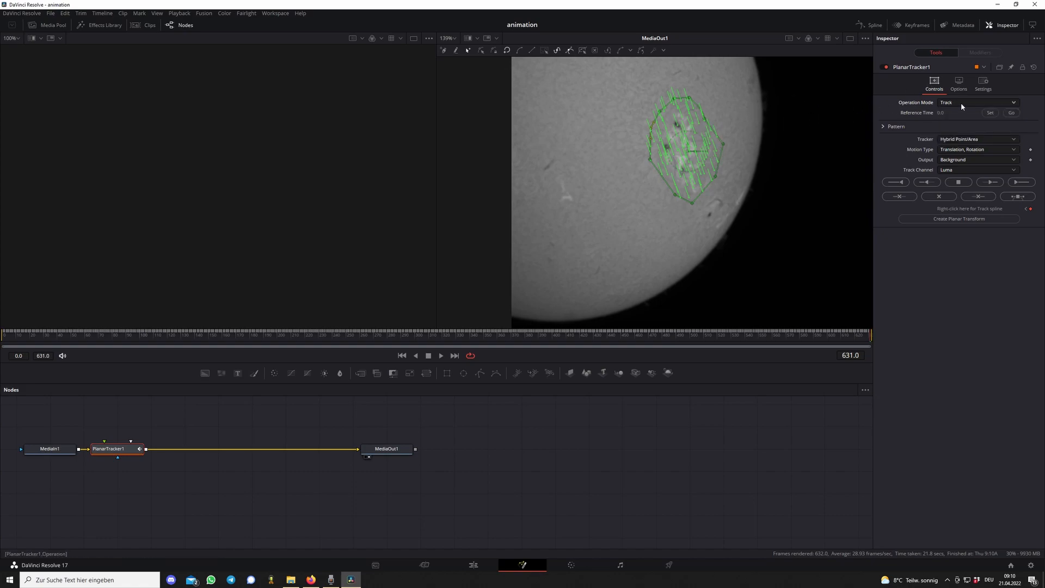
left_click(947, 104)
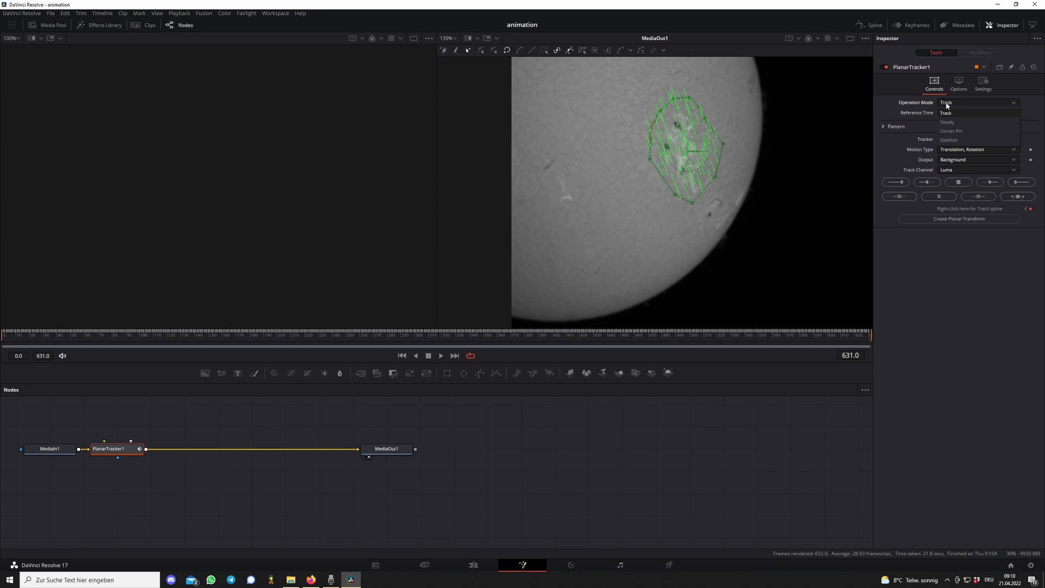
left_click(949, 141)
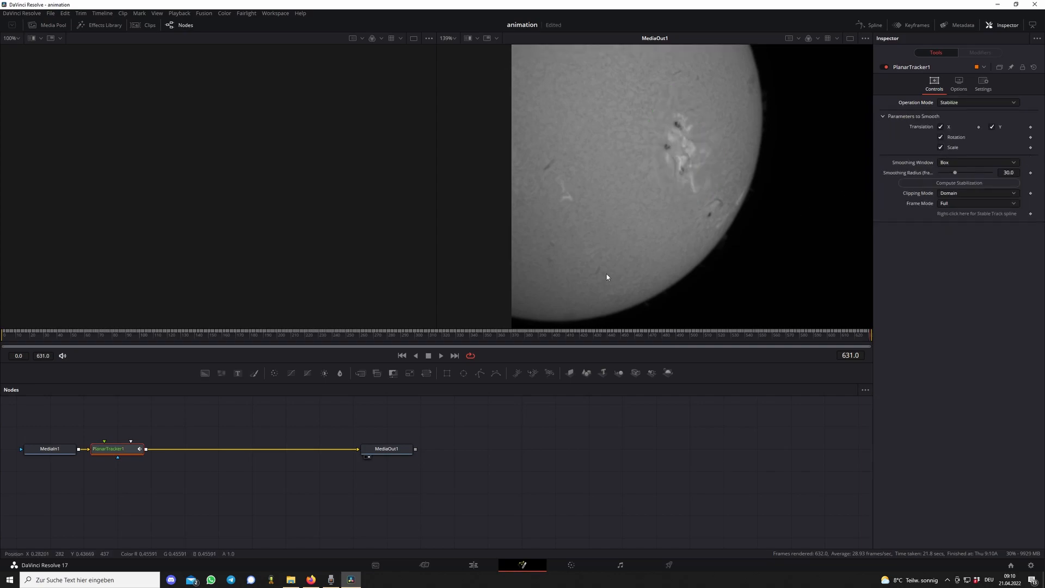
Play and scrub through the tracked clip, inspecting the steadiness of the sunspot group close up and in the full frame.
left_click(441, 356)
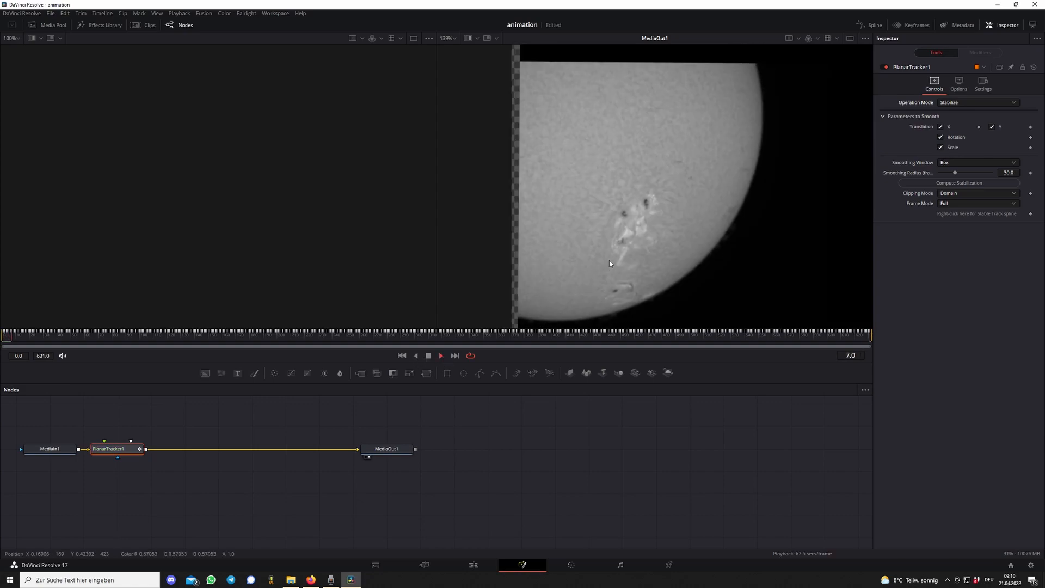
scroll(611, 256, "up", 5)
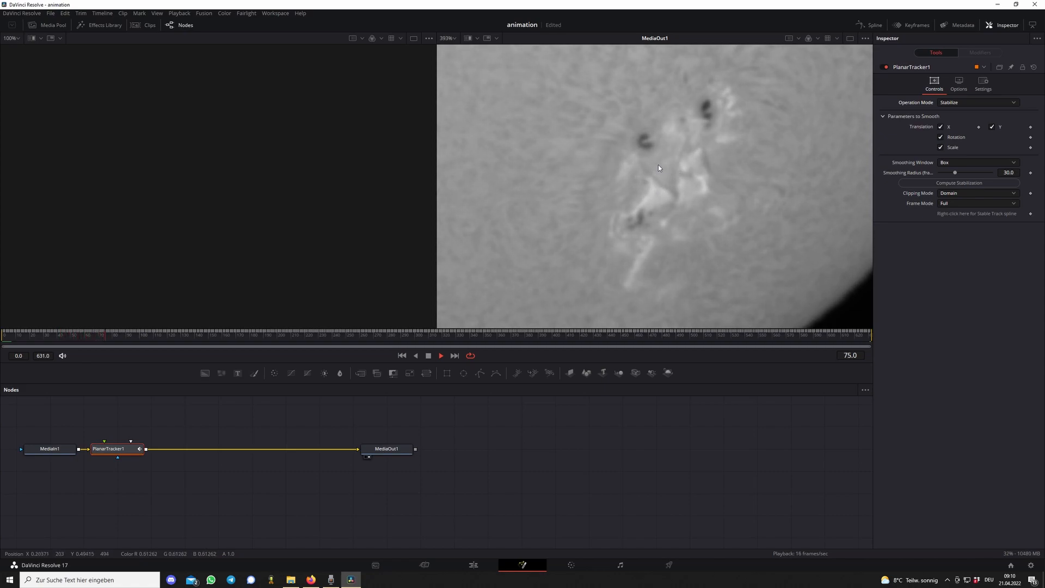
scroll(684, 173, "down", 3)
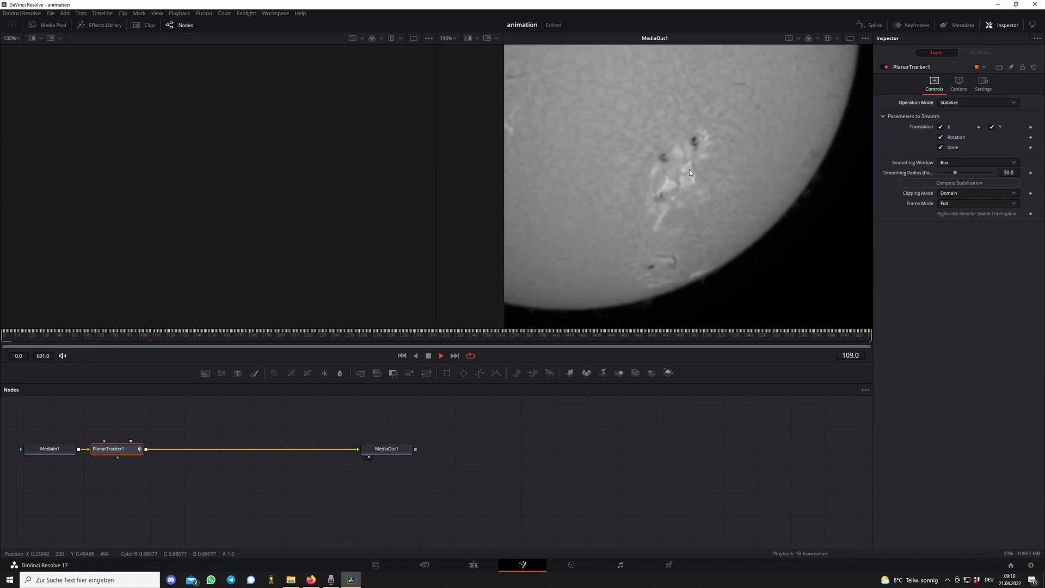
scroll(689, 170, "up", 3)
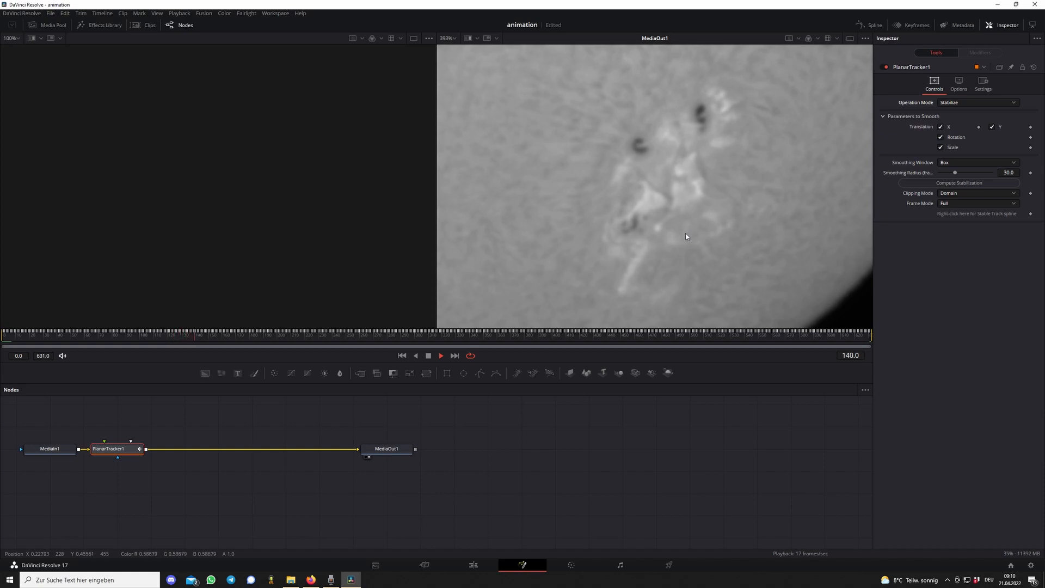
scroll(685, 233, "down", 4)
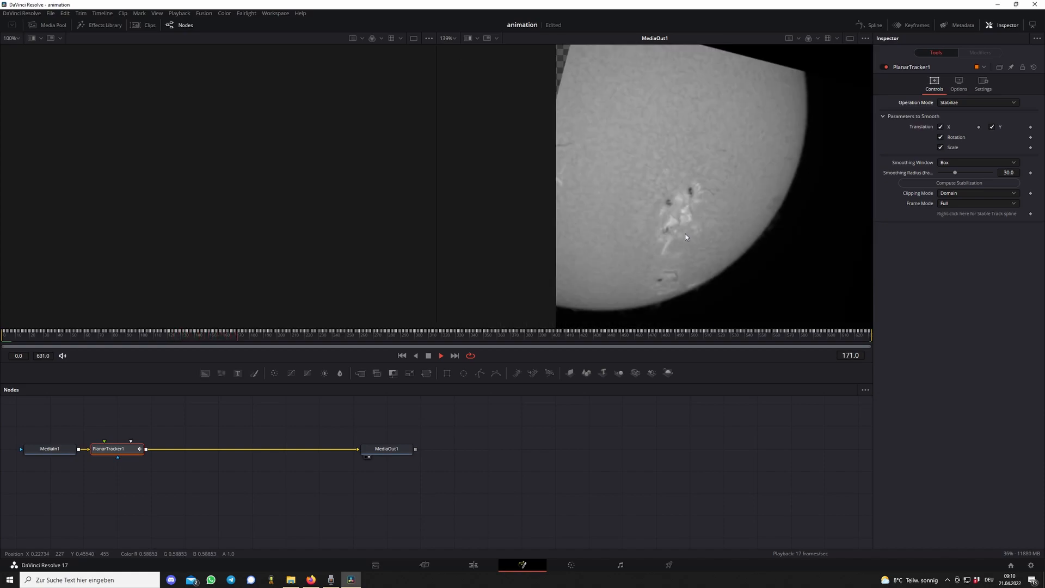
left_click_drag(330, 334, 200, 336)
key("ctrl+f")
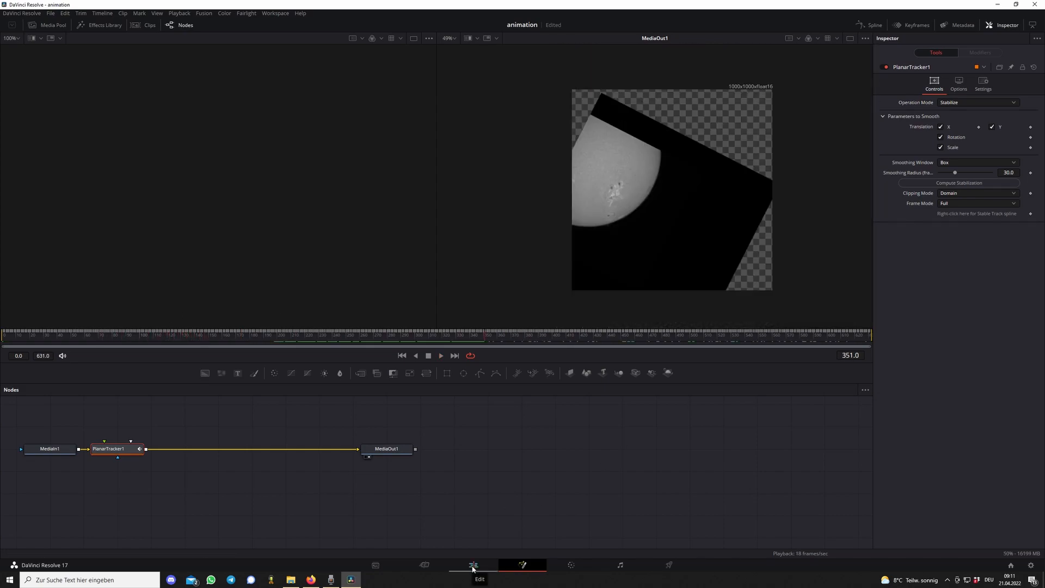
On the Edit page, set the Fusion clip's zoom to 4.120, position to X -1145, Y 102 and rotation angle to 522.020.
left_click(473, 566)
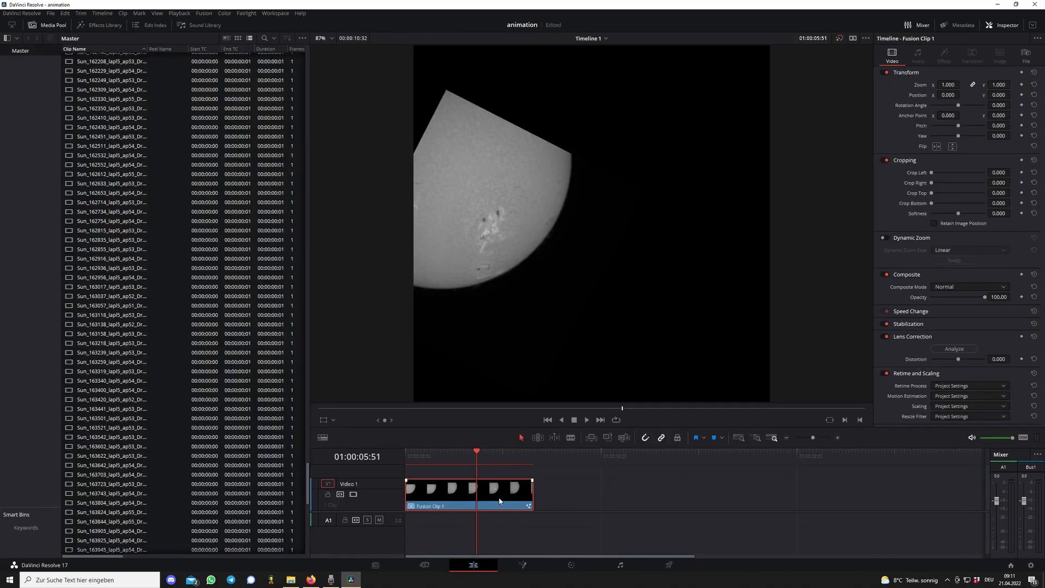
left_click_drag(451, 466, 415, 463)
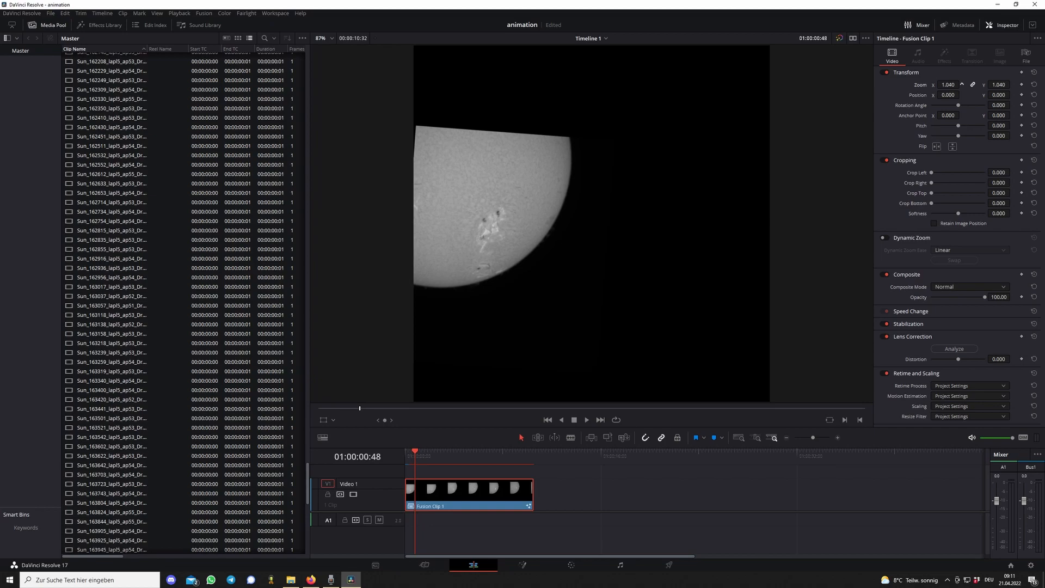
left_click_drag(962, 84, 972, 85)
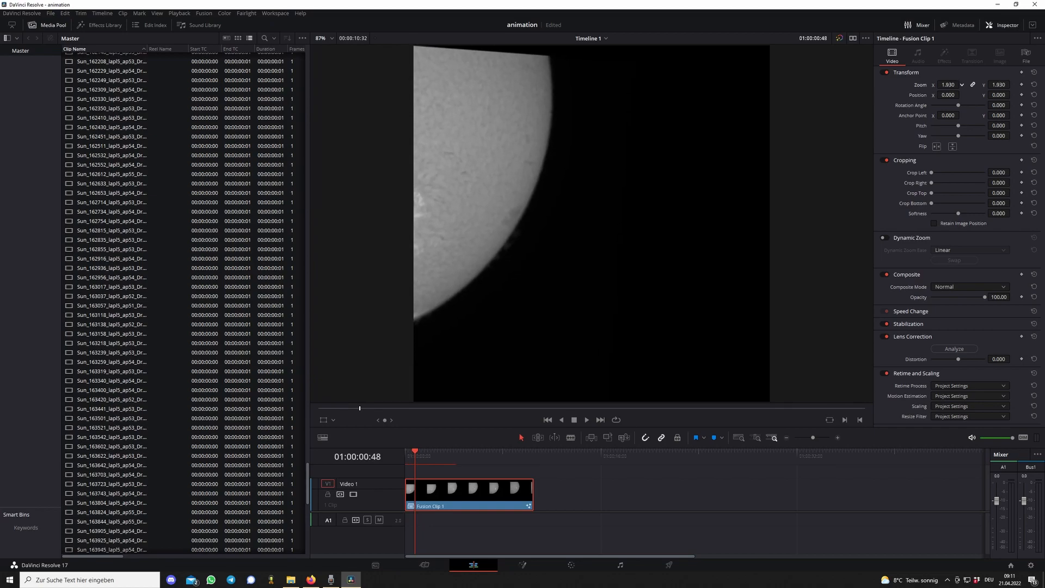
scroll(588, 233, "down", 3)
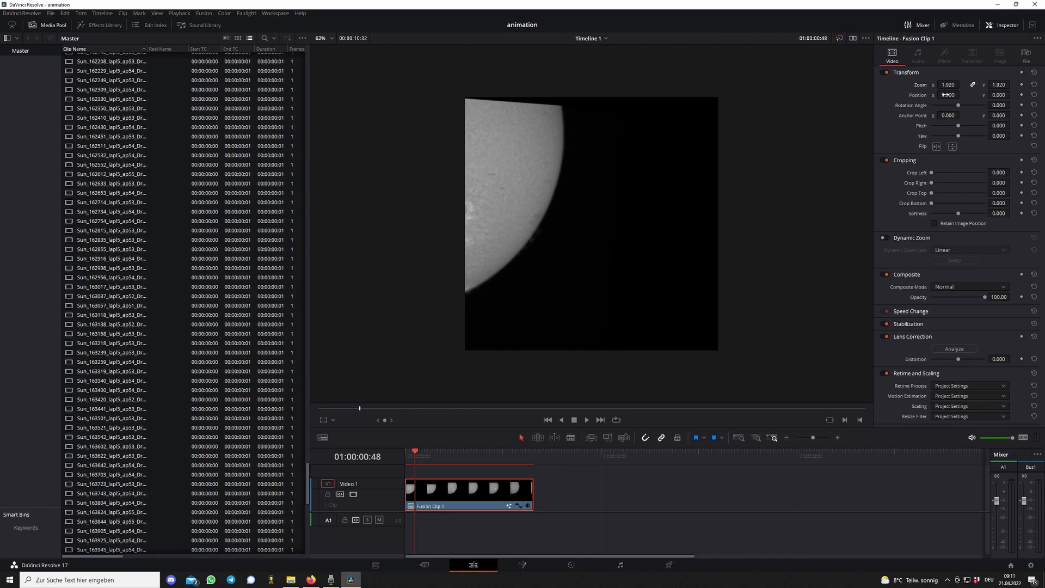
left_click_drag(946, 94, 1007, 95)
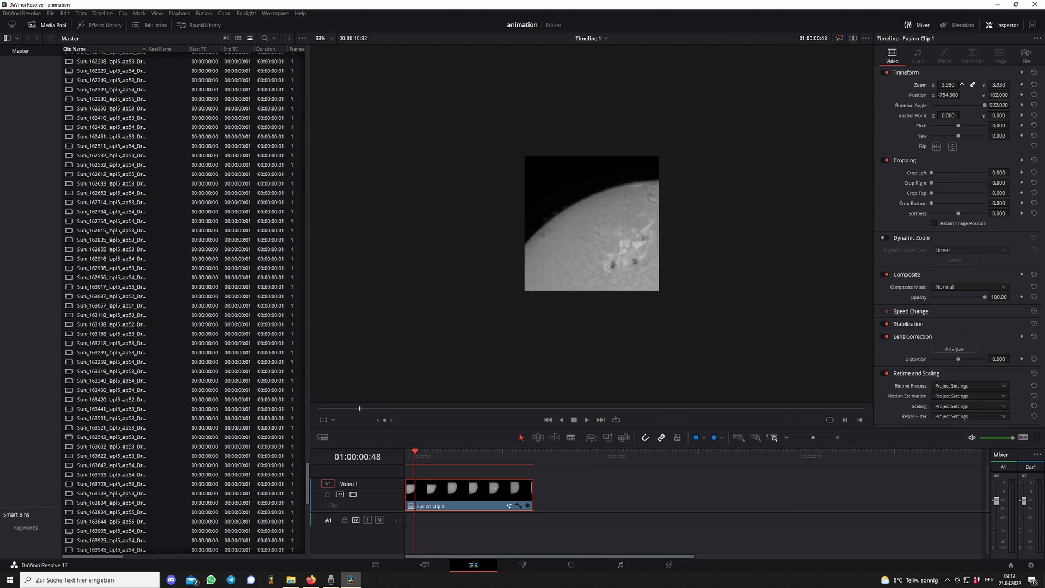
left_click_drag(962, 85, 831, 96)
key("shift+z")
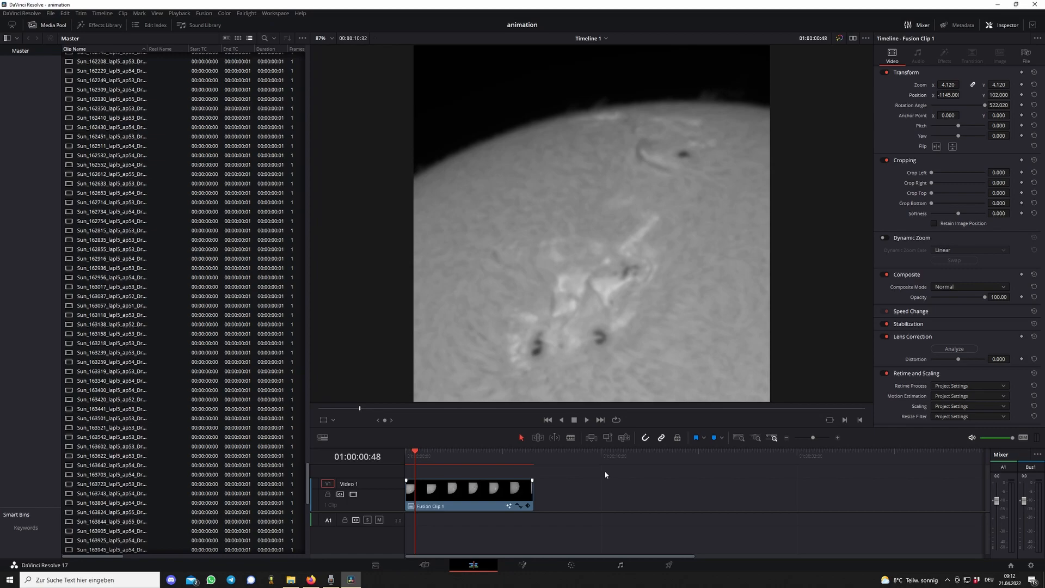
Change the Fusion clip's speed to 200% and play the clip from its start.
right_click(471, 505)
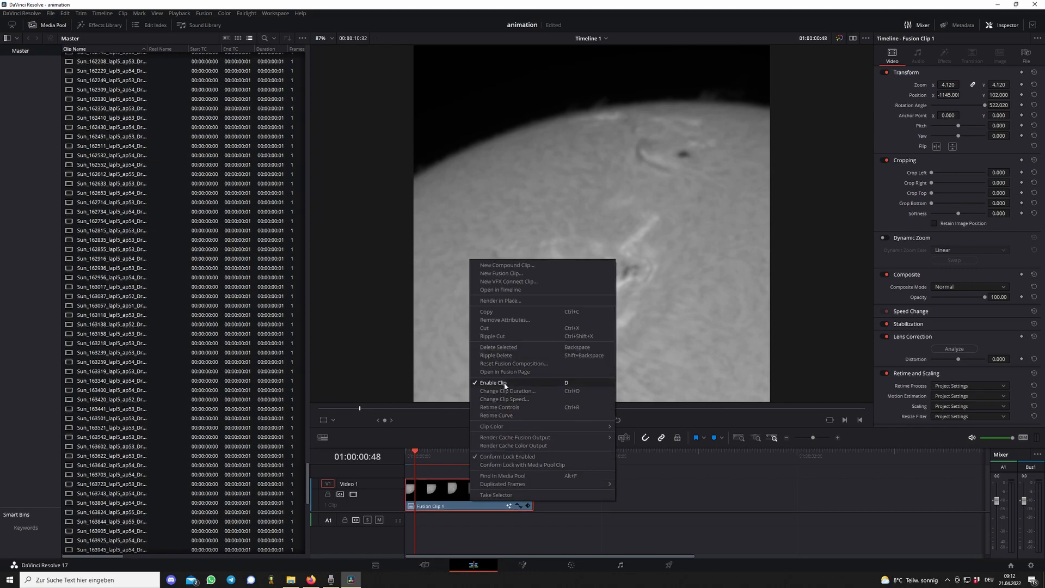
left_click(493, 400)
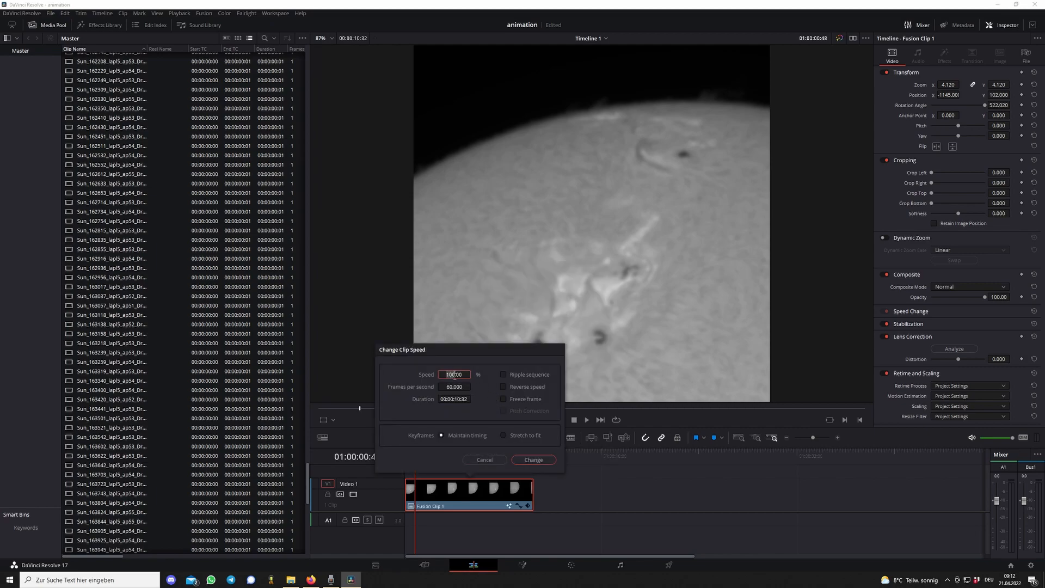
type("2.00")
key("Return")
mouse_move(407, 452)
left_mouse_down()
mouse_move(464, 457)
mouse_move(410, 460)
left_mouse_up()
key("space")
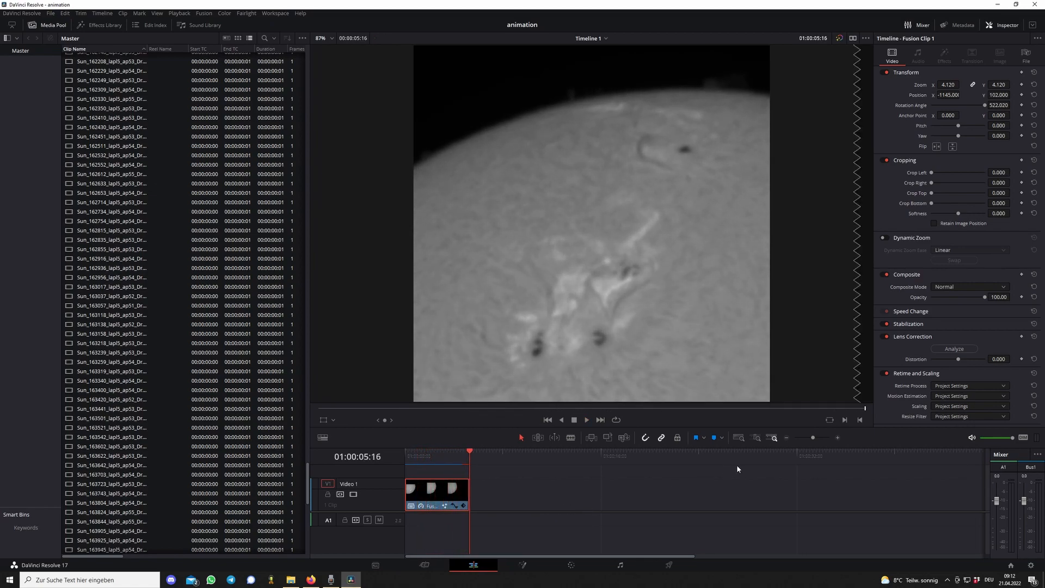
left_click(527, 492)
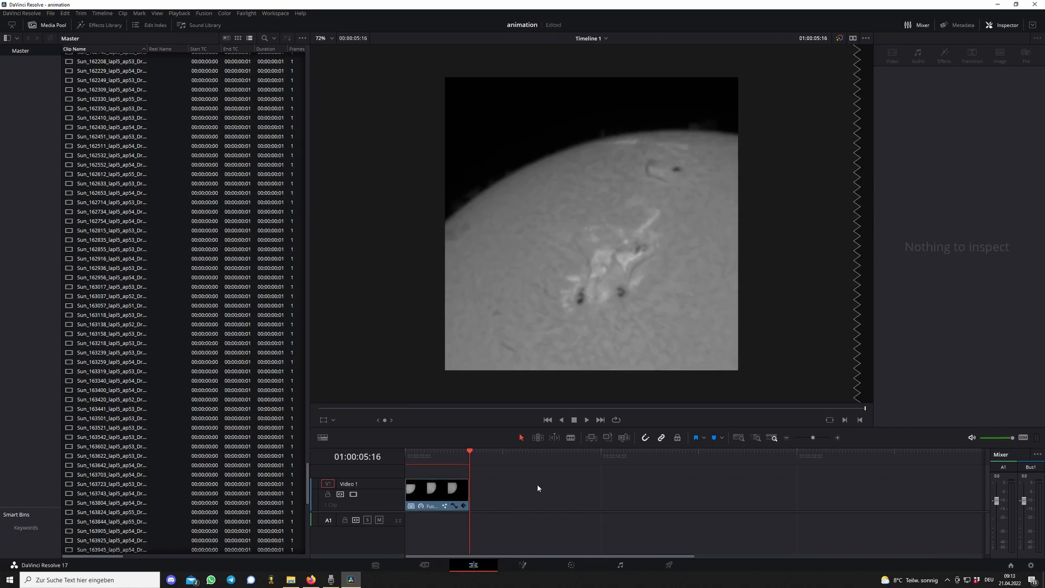
On the Deliver page, name the output file animation and set its format to AVI with the Uncompressed codec.
left_click(669, 566)
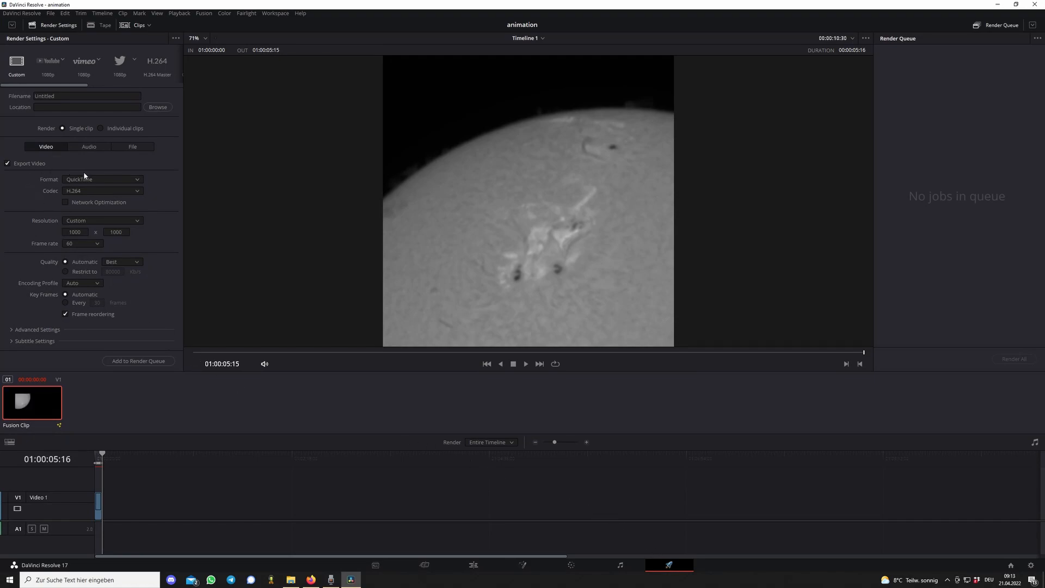
left_click(59, 99)
type("animation")
left_click(77, 179)
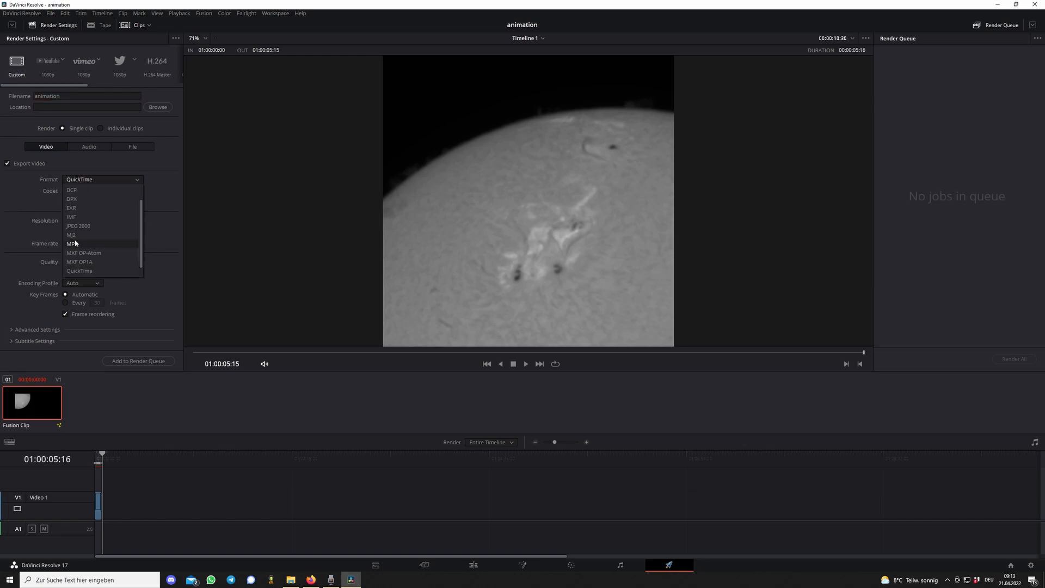
left_click(86, 191)
left_click(84, 191)
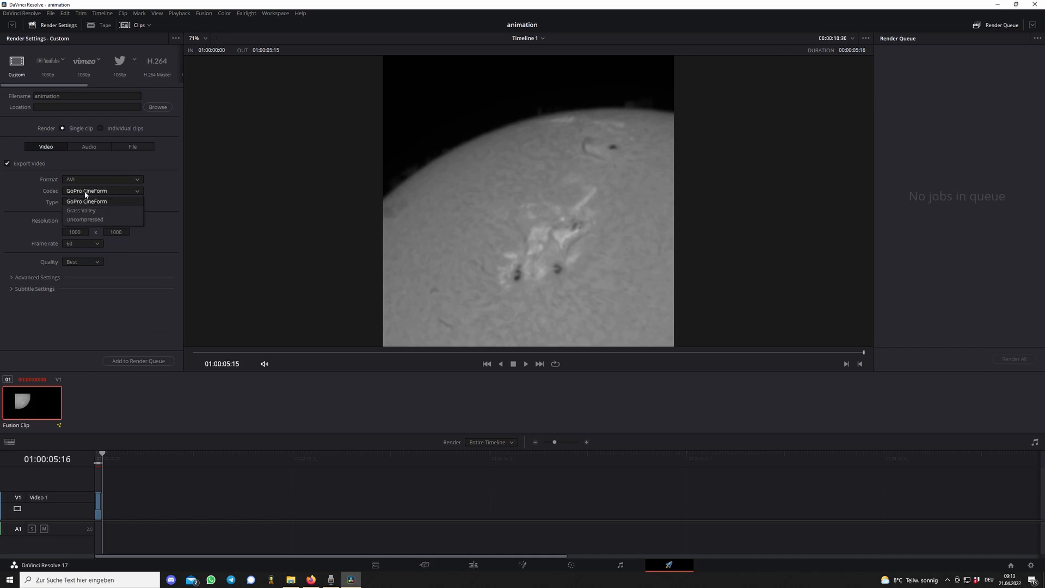
left_click(95, 219)
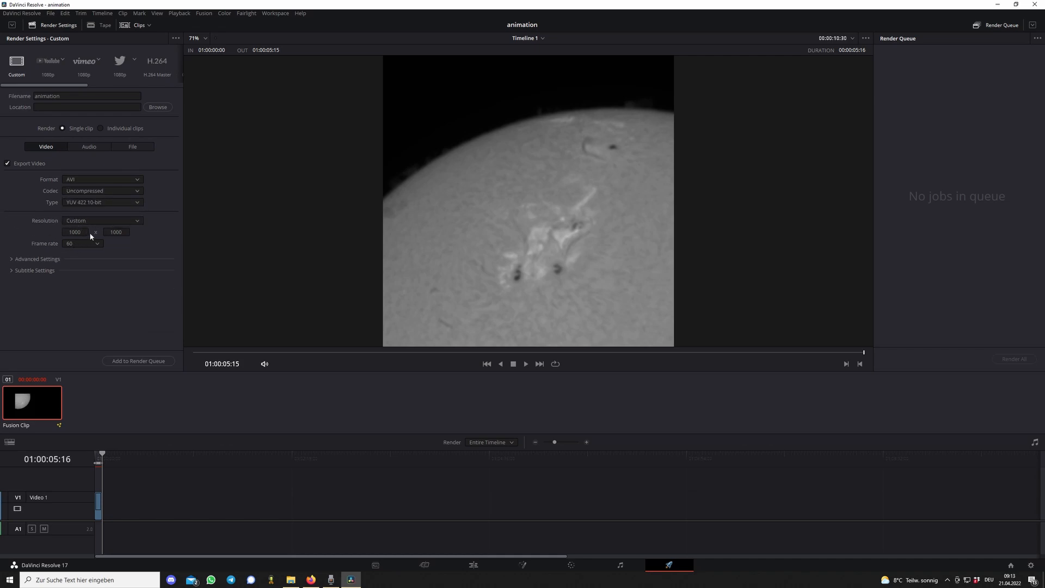
left_click(71, 253)
Add the timeline to the render queue with the Videos folder as destination and render the job.
left_click(129, 362)
left_click(321, 230)
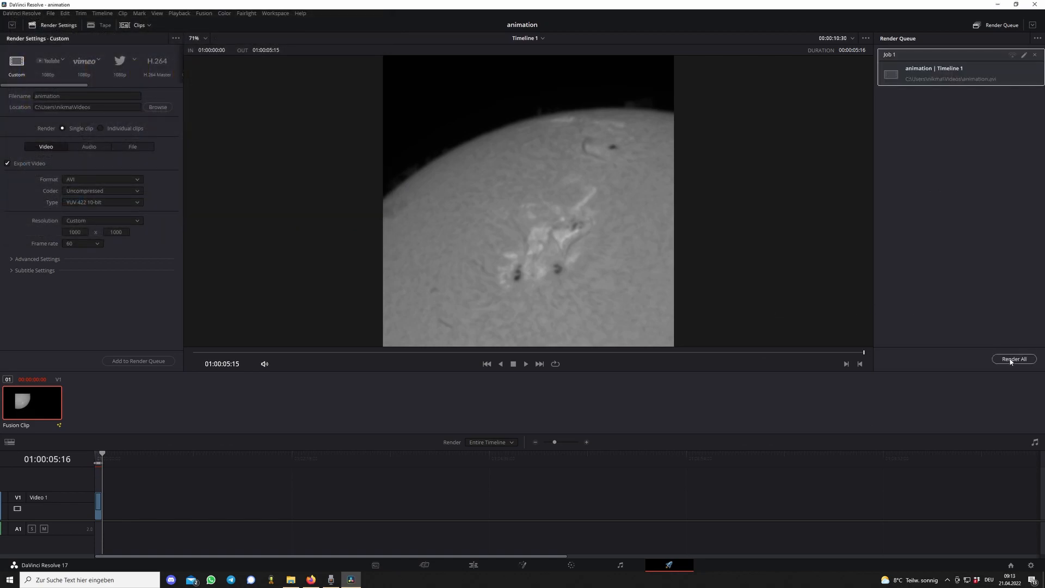
left_click(1011, 360)
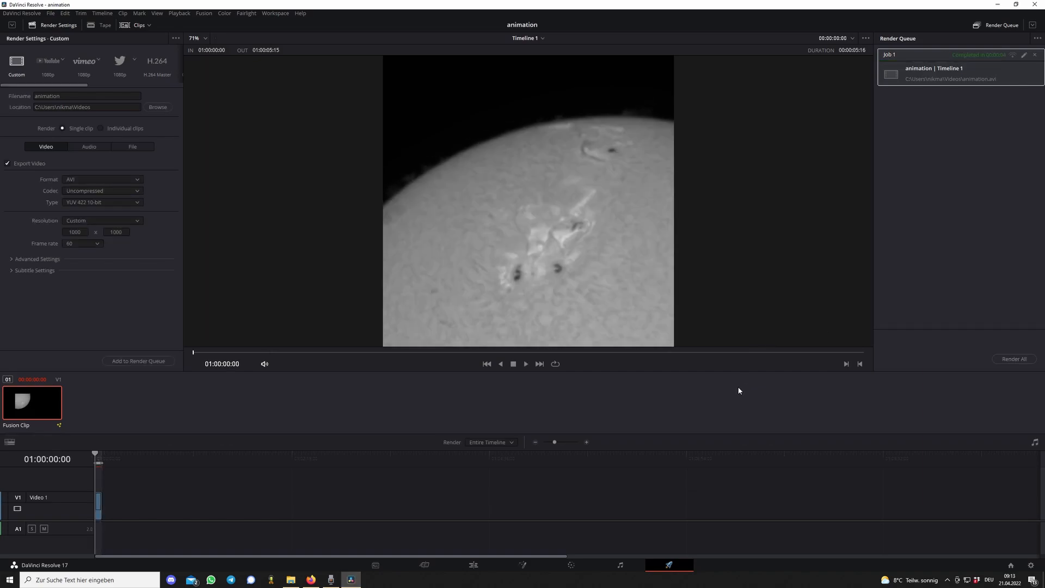
Switch to File Explorer, open the rendered animation from the Videos folder in VLC media player and watch it in a smaller window.
left_click(291, 580)
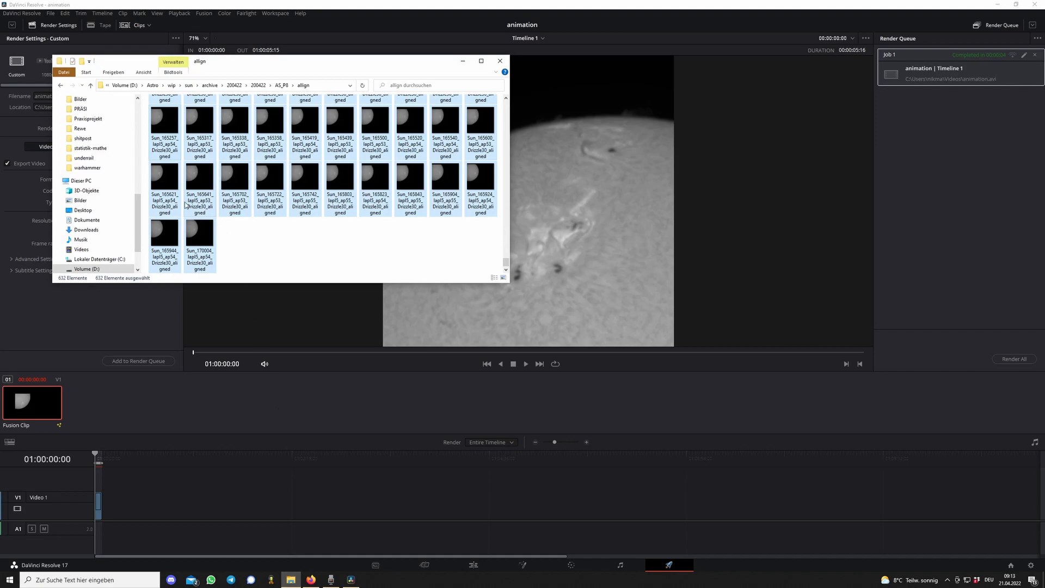
scroll(116, 132, "up", 6)
left_click(81, 148)
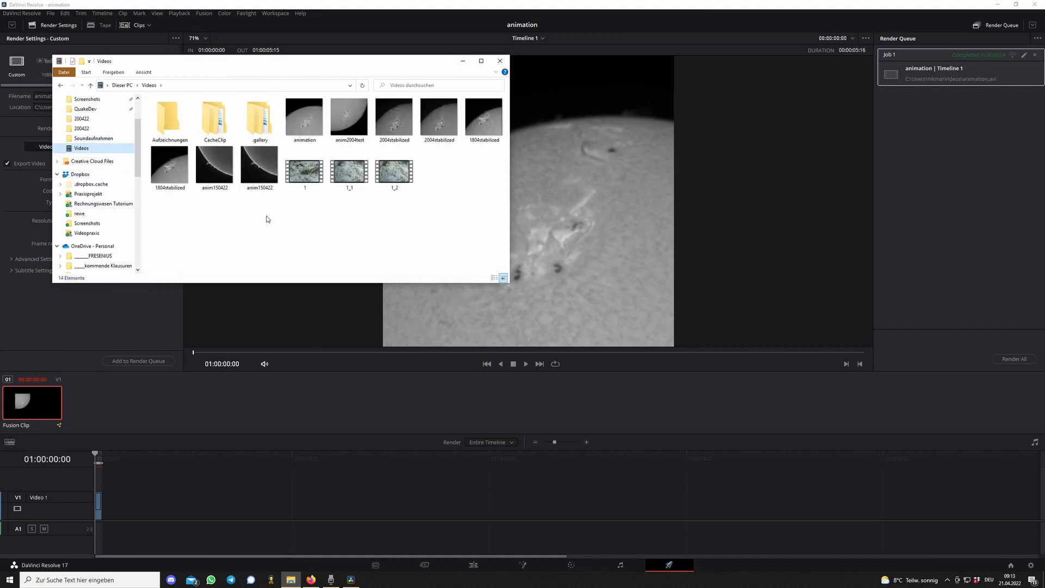
right_click(302, 133)
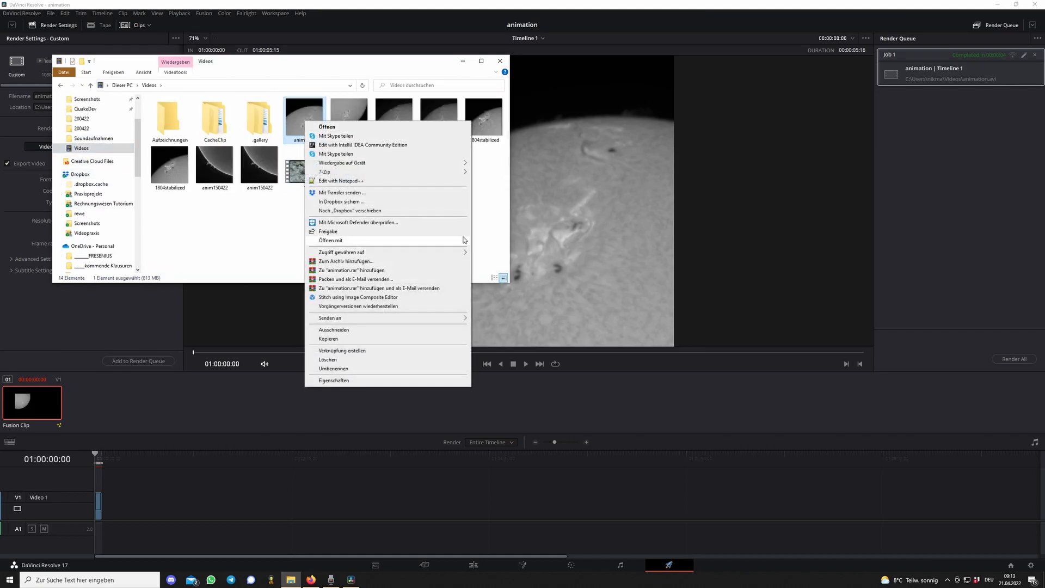
mouse_move(454, 244)
left_click(501, 259)
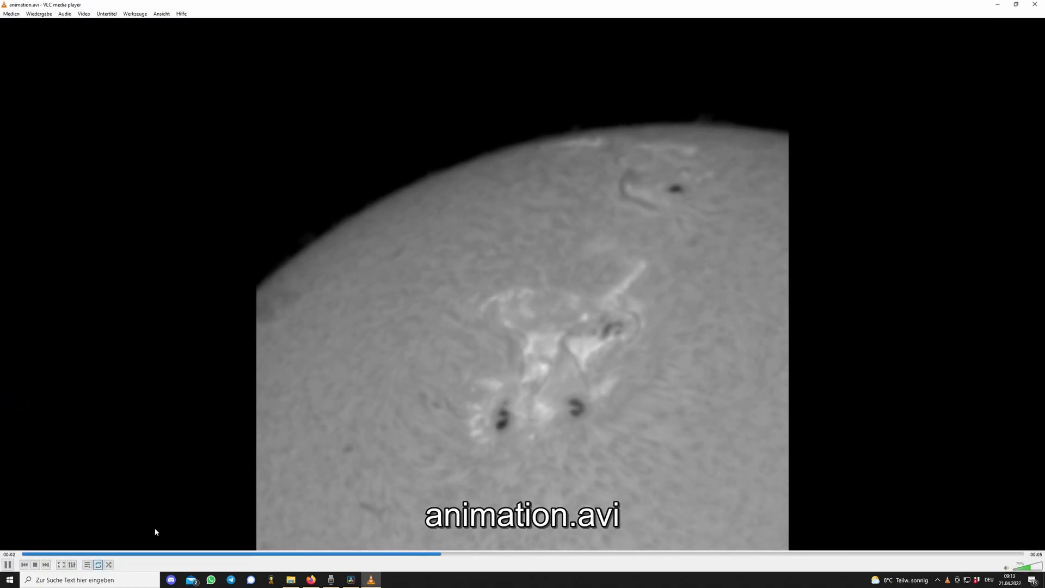
left_click_drag(424, 4, 380, 51)
scroll(397, 267, "down", 1)
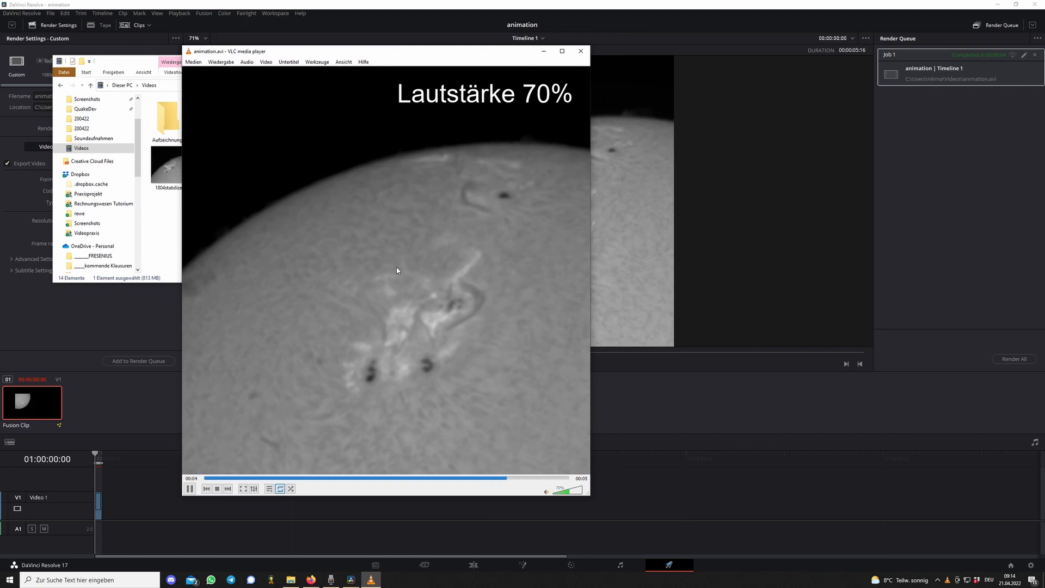